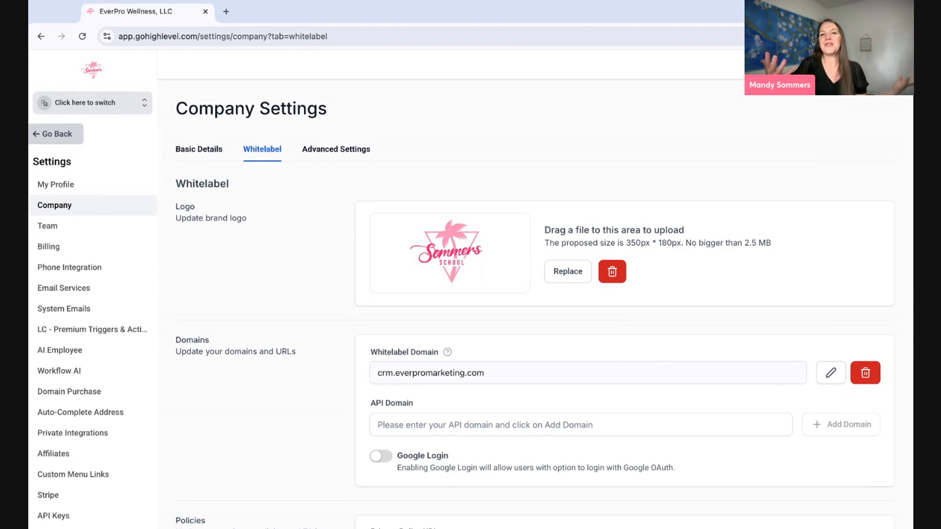
scroll(419, 321, down, 10)
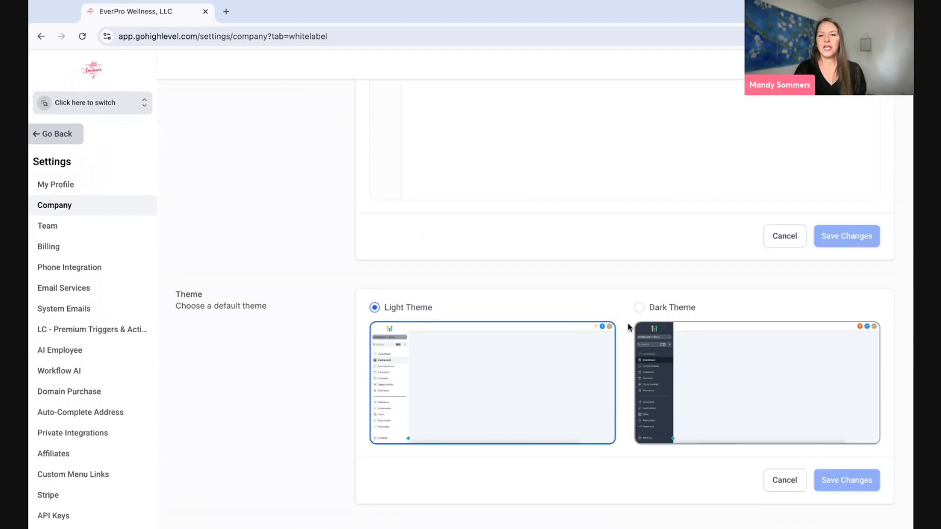
click(640, 309)
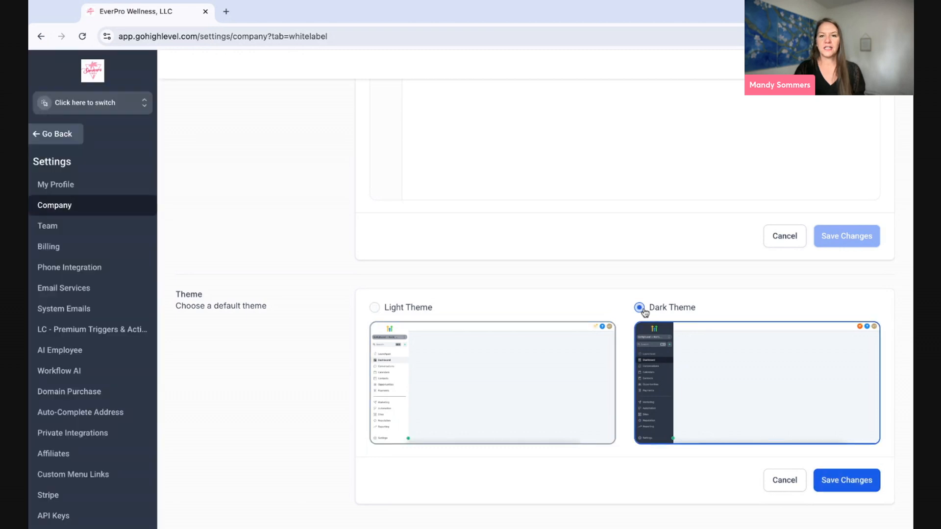
click(375, 310)
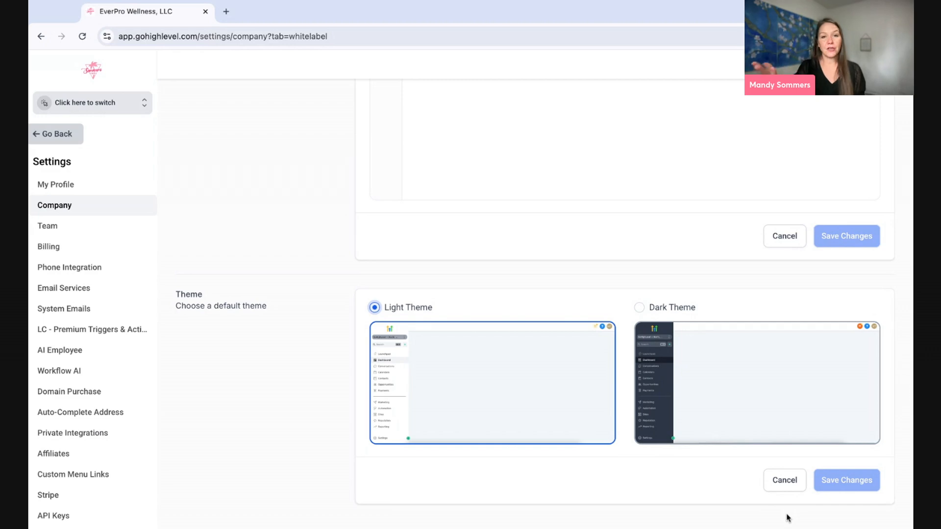
scroll(788, 518, up, 5)
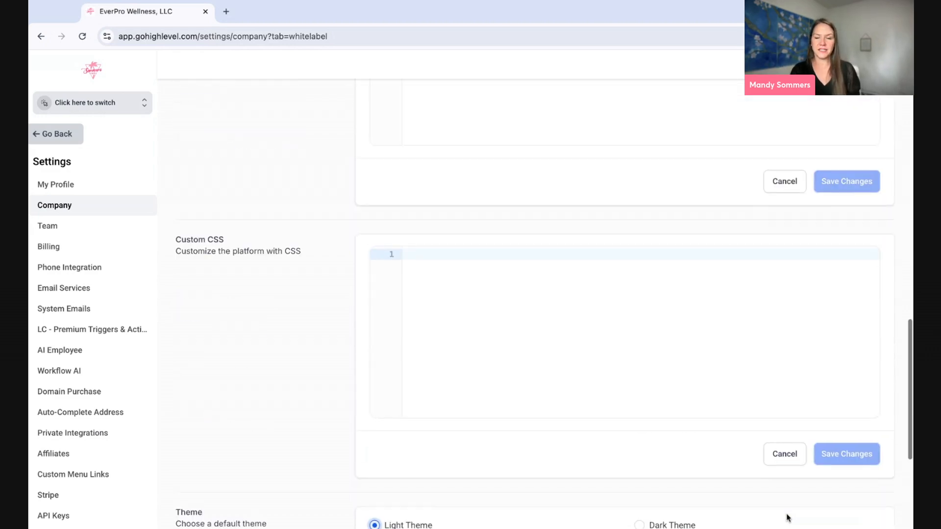
scroll(623, 304, up, 15)
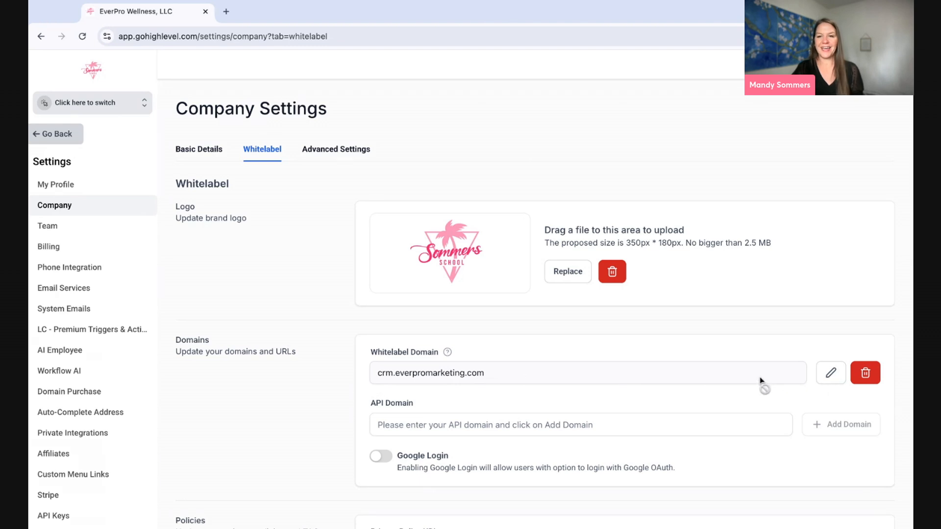
- Open the Whitelabel Domain connection dialog, check its domain field, and close it unchanged
click(829, 377)
click(470, 310)
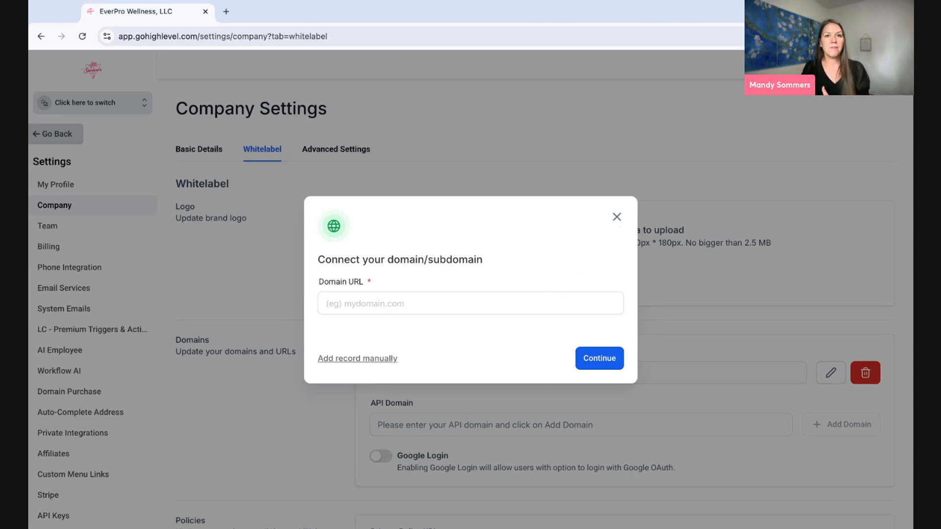
click(617, 217)
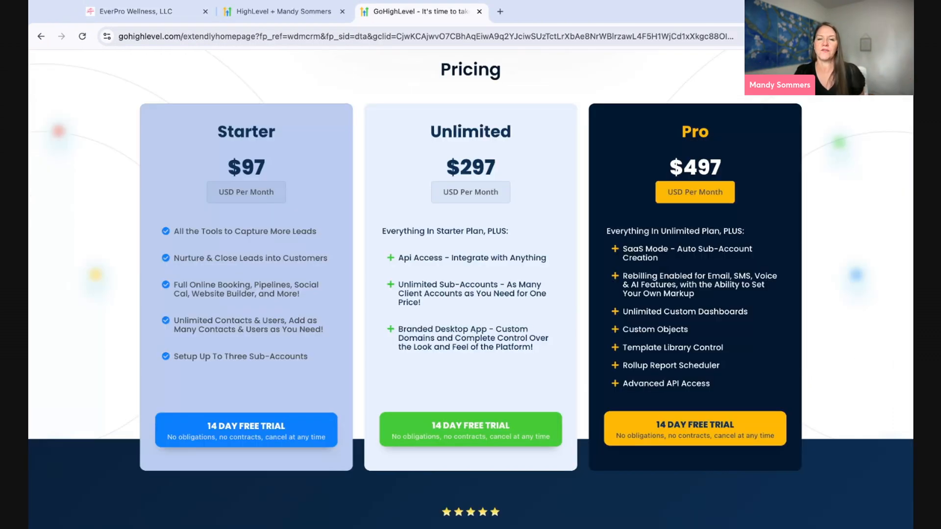
- Look over the HighLevel promo trial page from the top, then return to the company settings
click(306, 10)
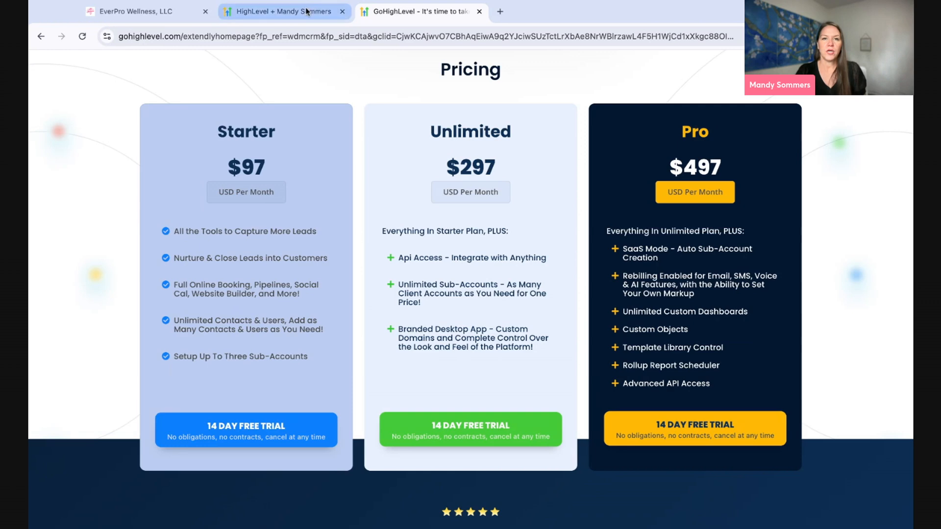
scroll(331, 142, up, 3)
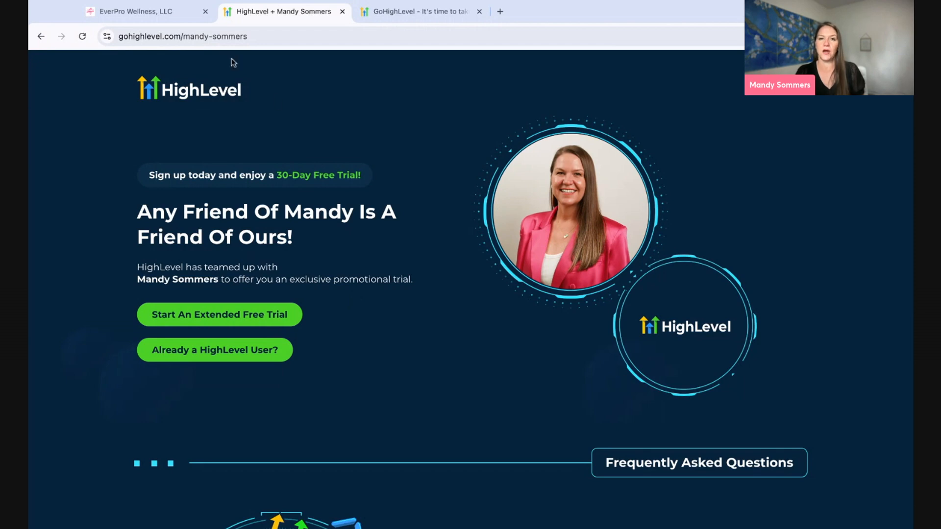
click(147, 12)
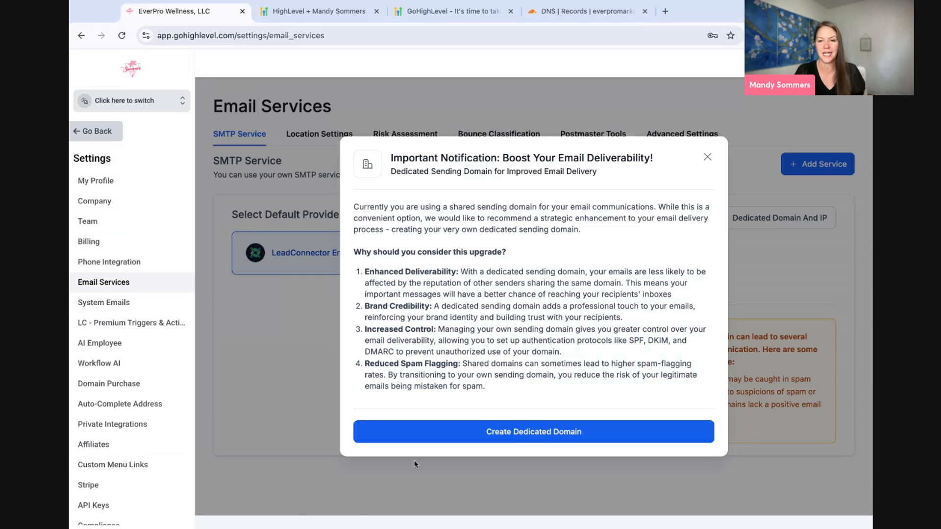
- Add hi.everpromarketing.com as a dedicated sending domain and continue to its DNS provider connection
click(497, 436)
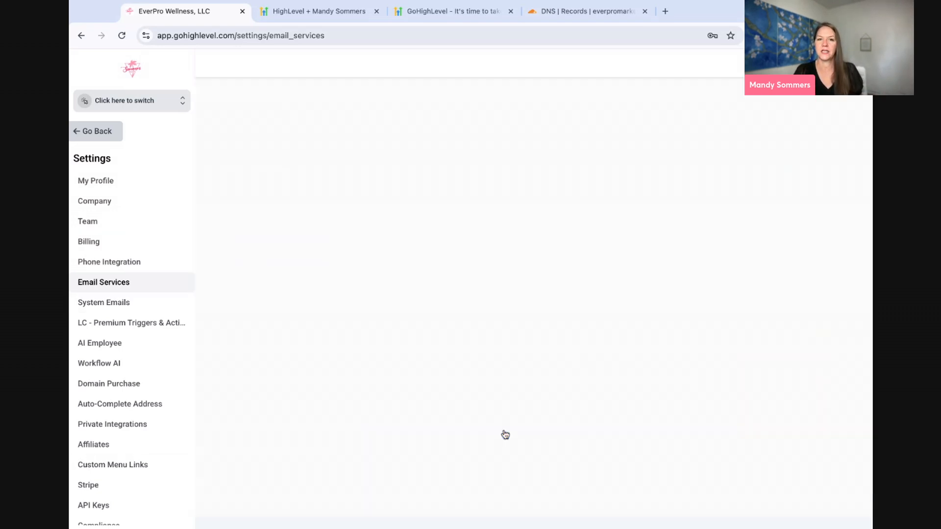
click(315, 214)
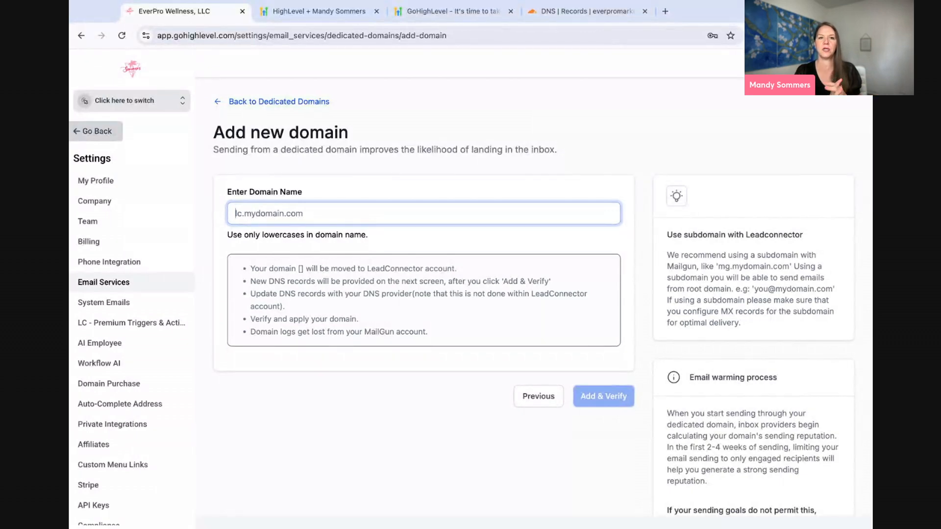
text(hi.)
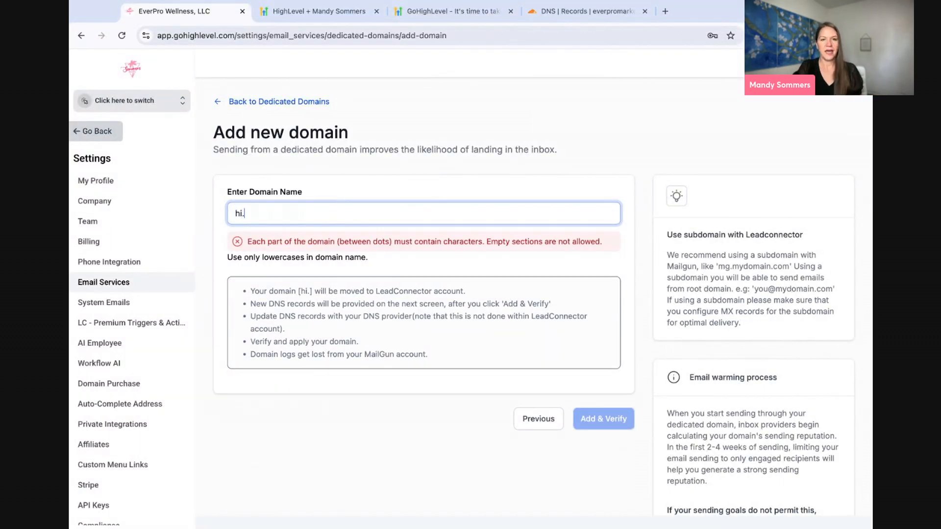
text(everpromar)
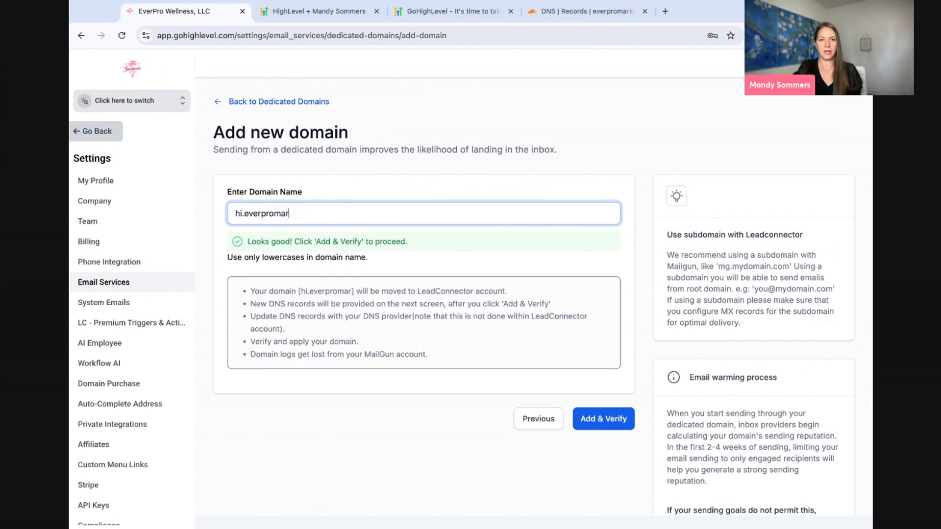
text(keting.com)
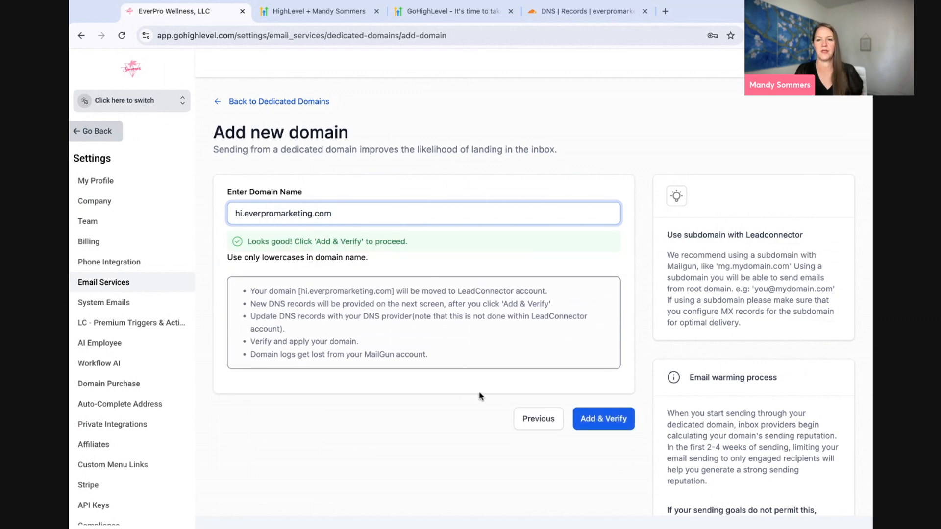
click(608, 427)
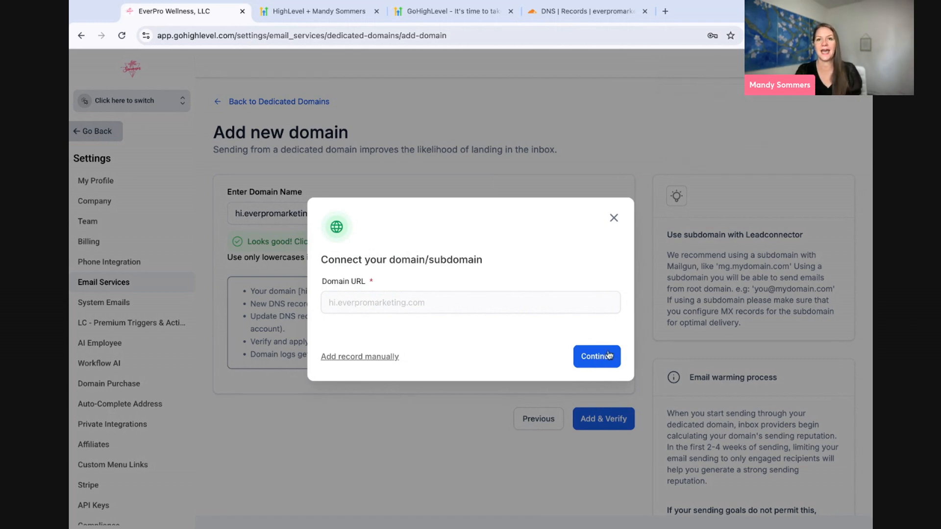
click(607, 359)
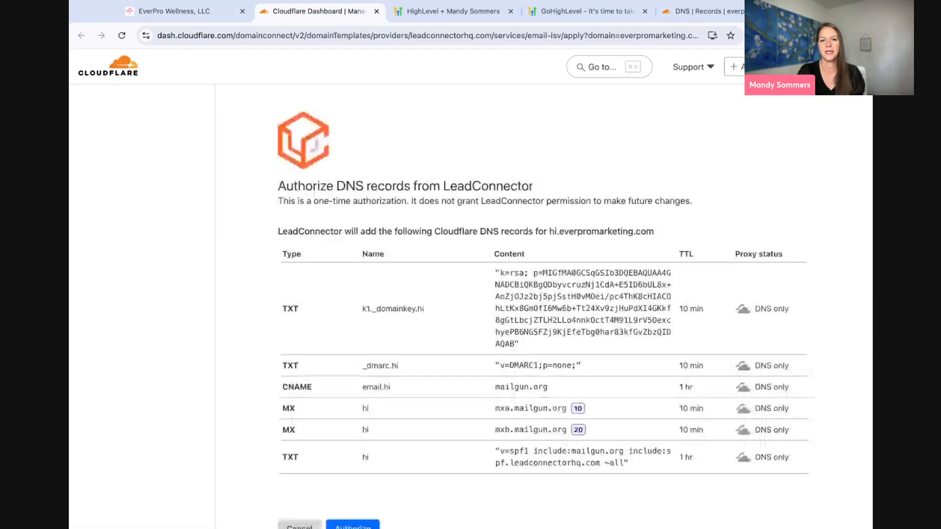
- Authorize the hi.everpromarketing.com DNS records in Cloudflare and run Verify Domain in HighLevel
scroll(467, 375, down, 2)
click(353, 463)
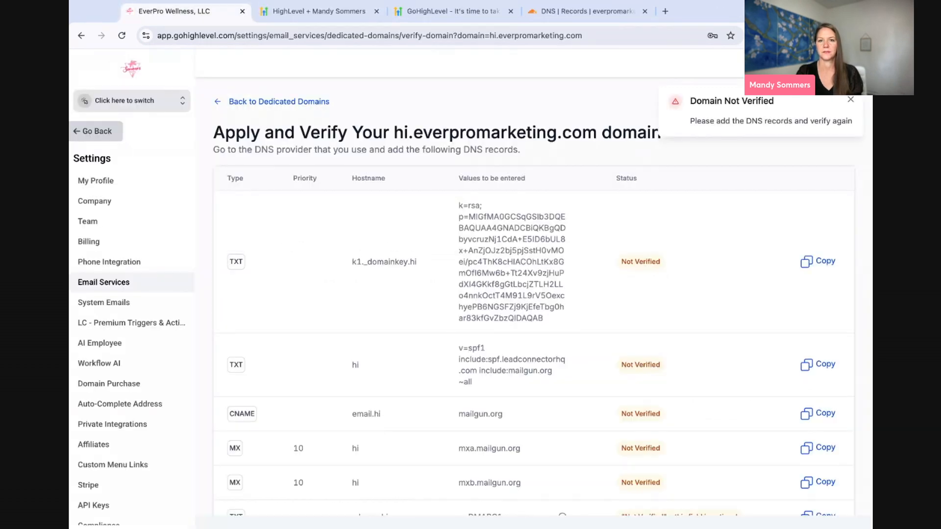
scroll(530, 275, down, 2)
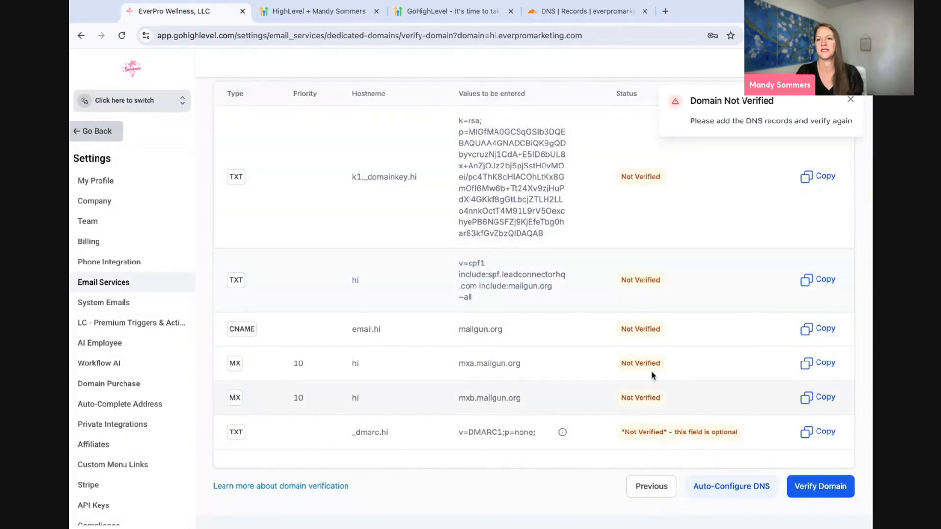
click(821, 487)
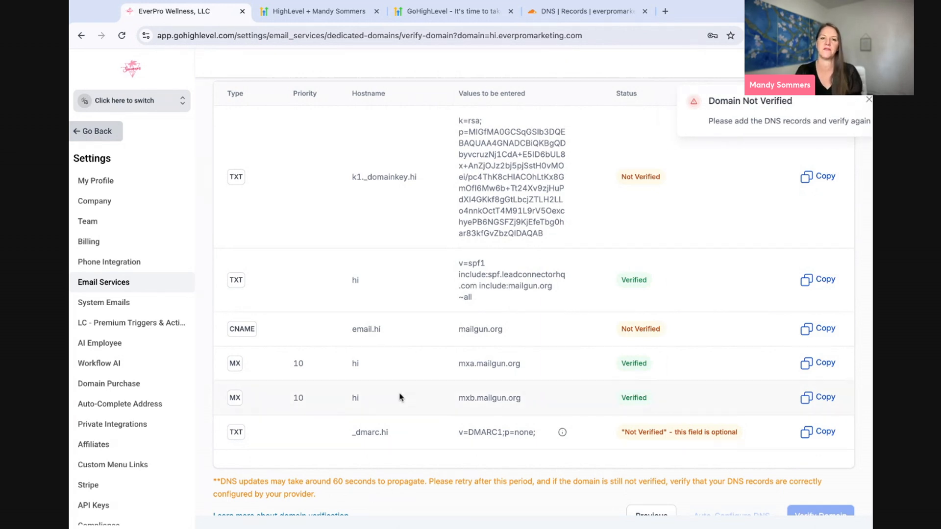
scroll(399, 396, up, 2)
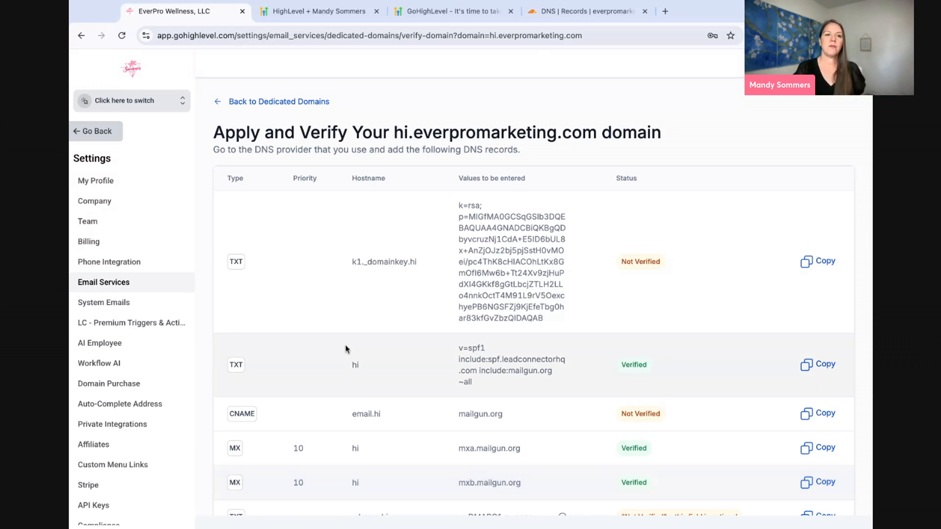
- Go back to Location Settings, open the health coach location, and switch into that sub-account
click(238, 102)
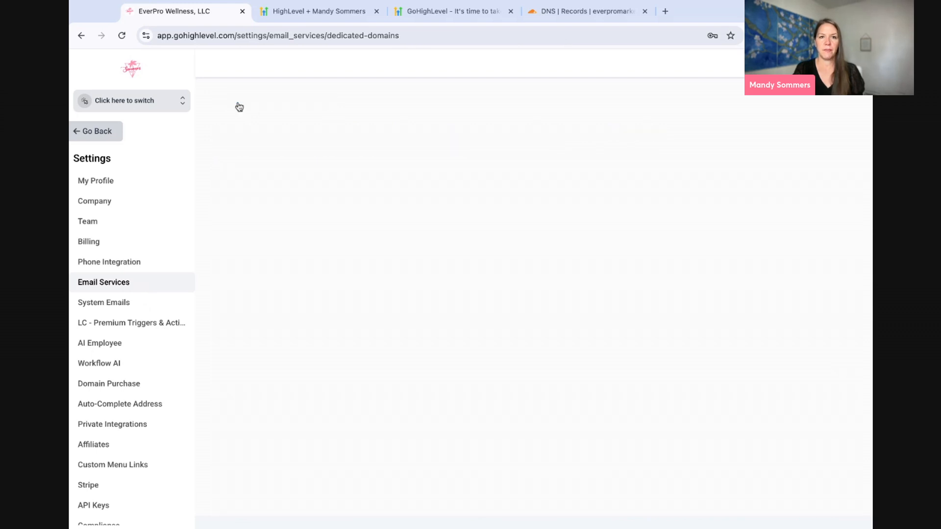
click(238, 101)
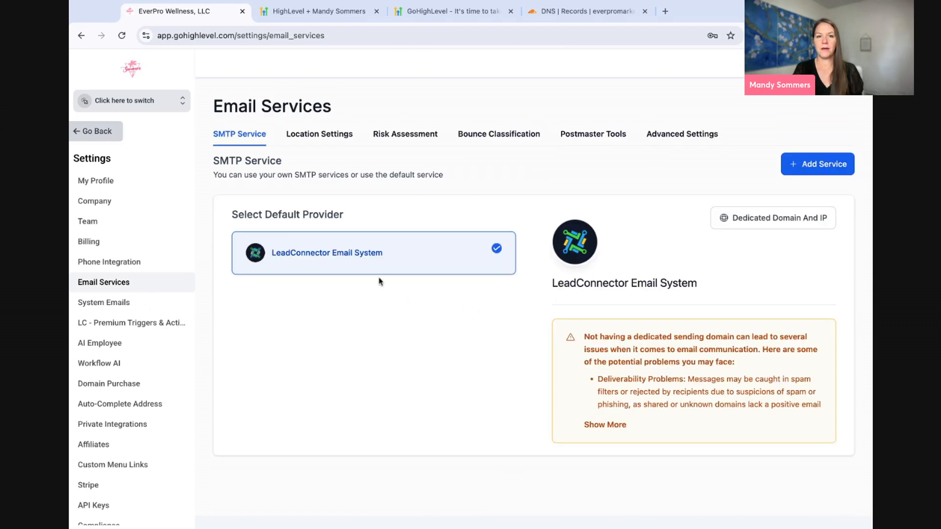
click(304, 140)
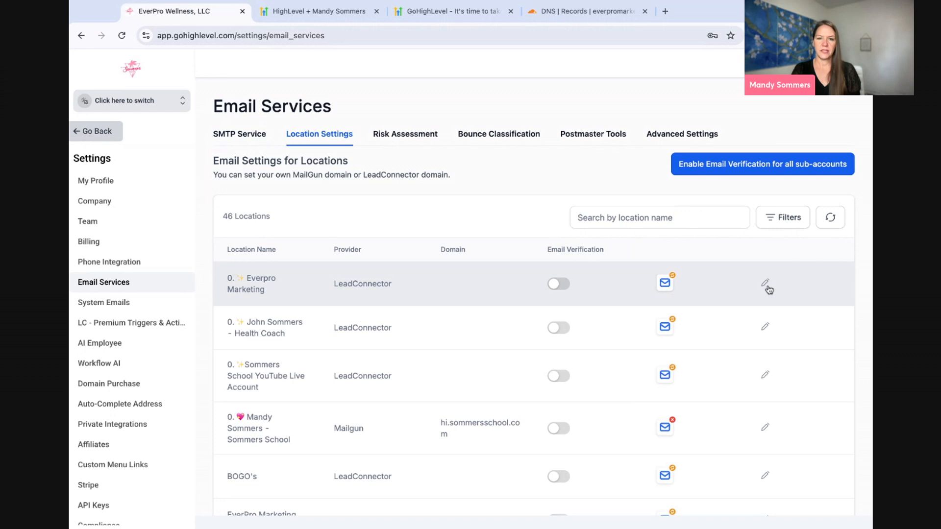
click(765, 328)
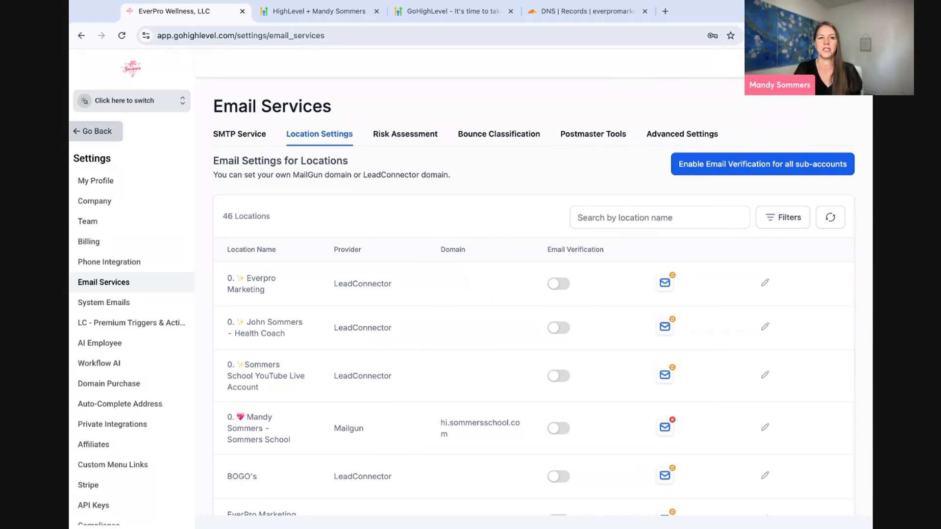
click(131, 101)
click(289, 314)
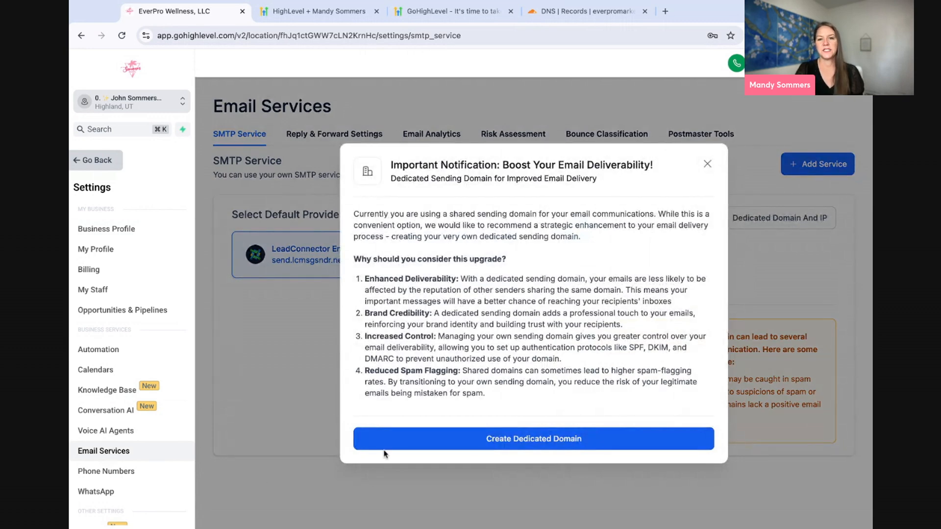
click(510, 448)
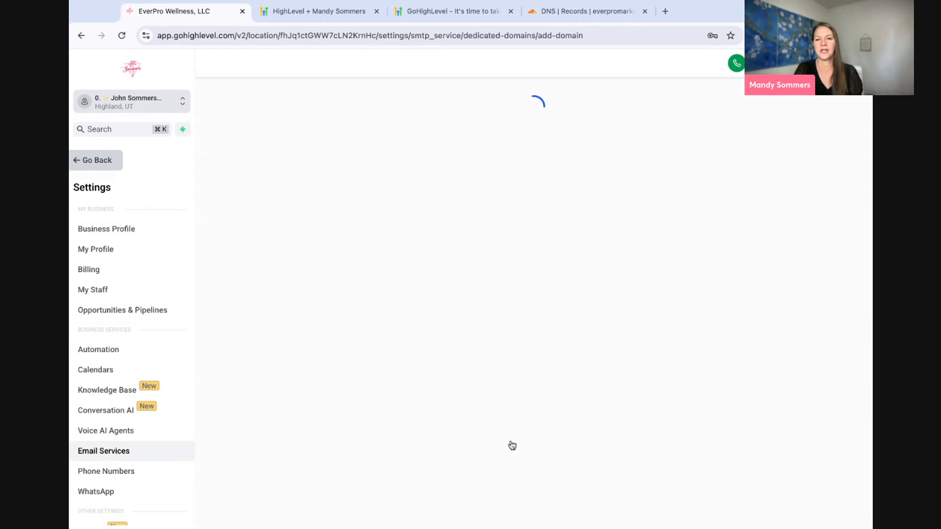
click(365, 213)
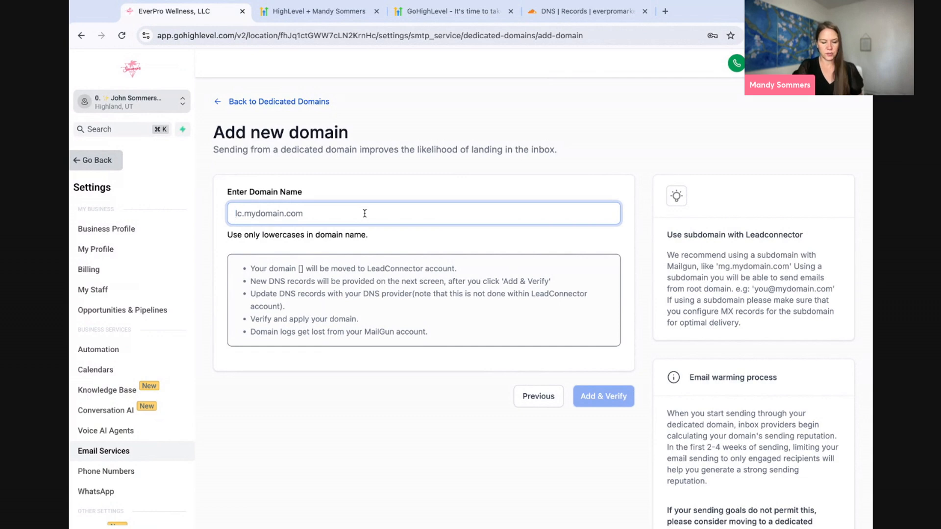
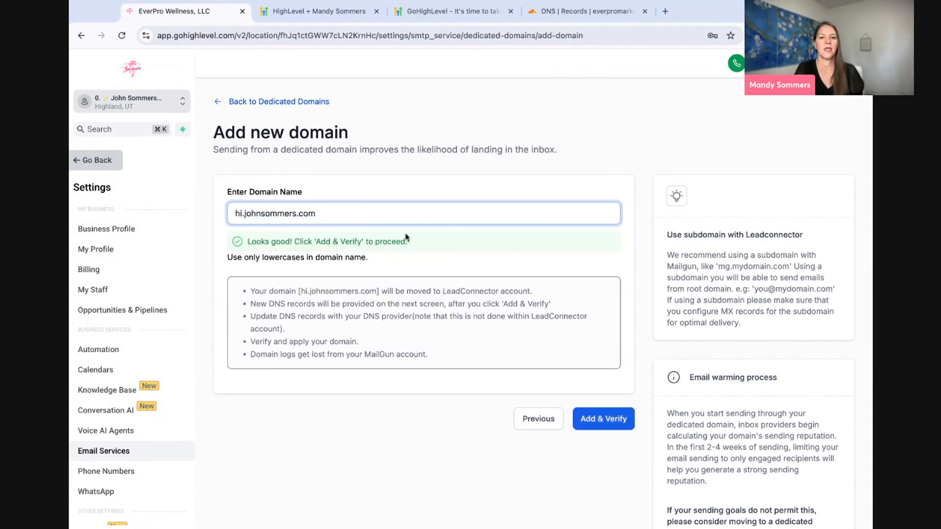
click(606, 417)
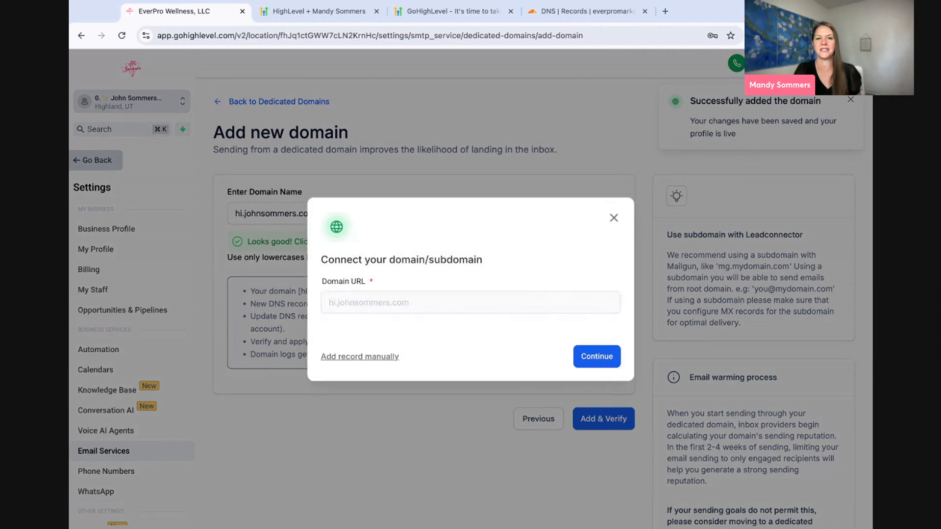
click(594, 358)
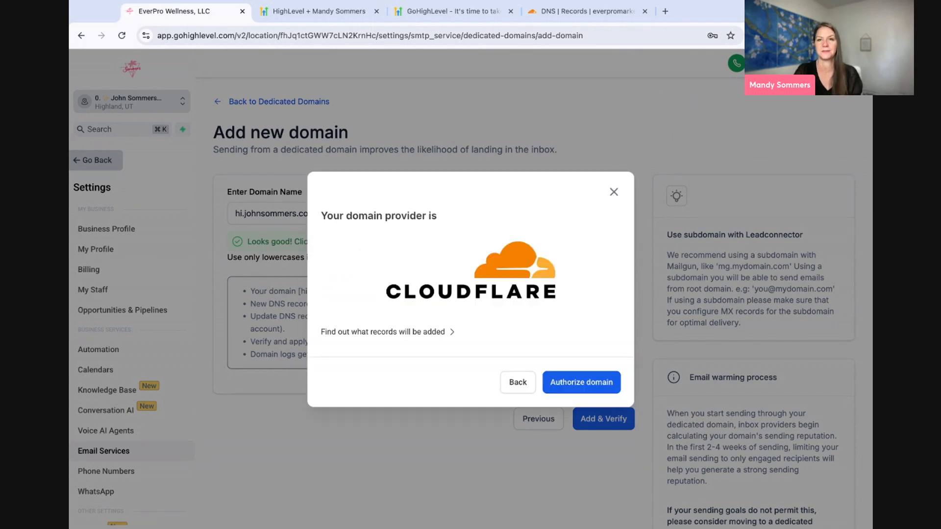
click(573, 384)
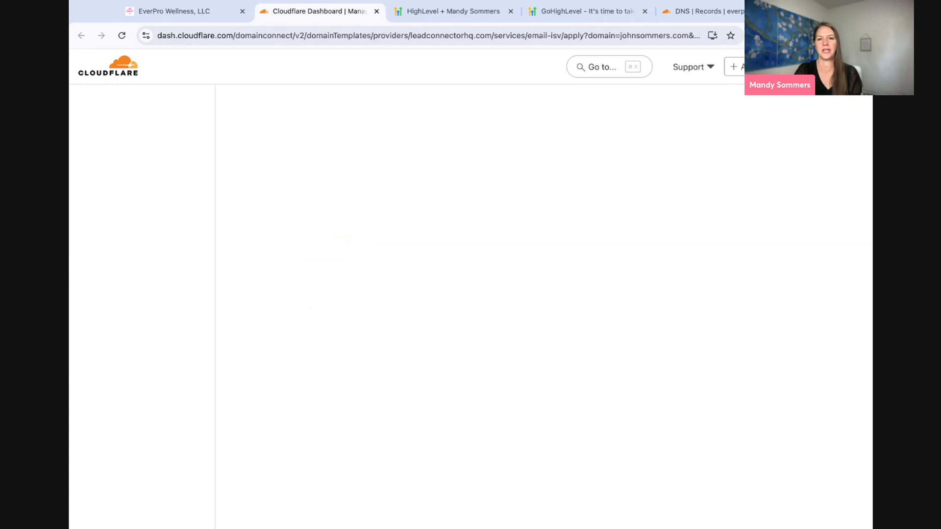
scroll(427, 377, down, 3)
click(365, 468)
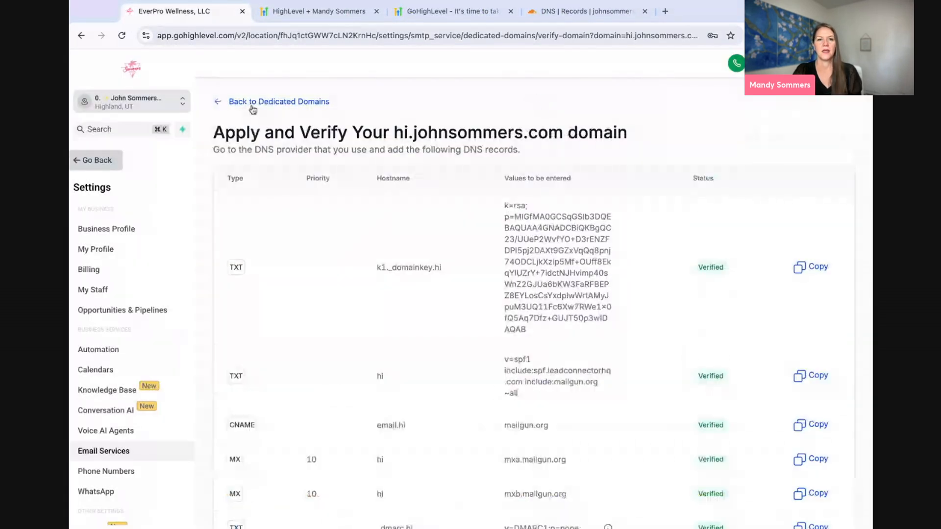
click(251, 104)
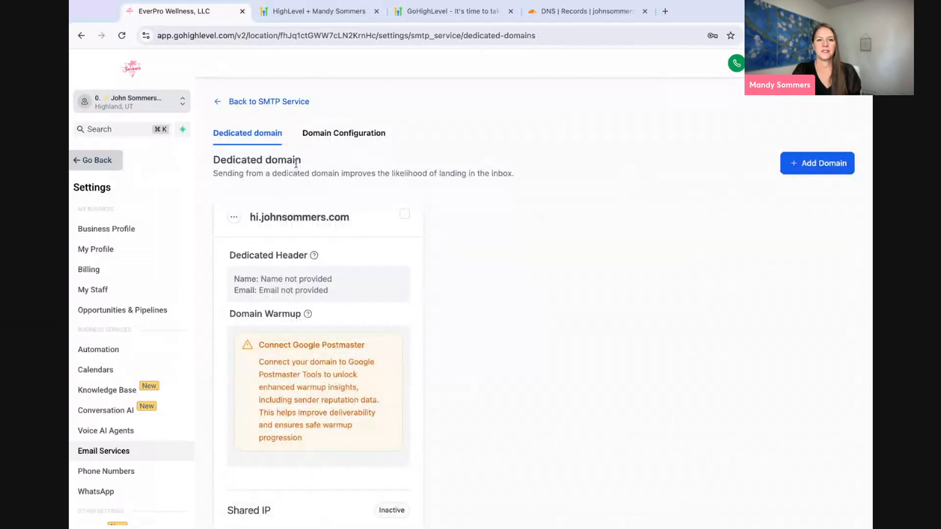
scroll(327, 357, down, 1)
scroll(327, 357, up, 1)
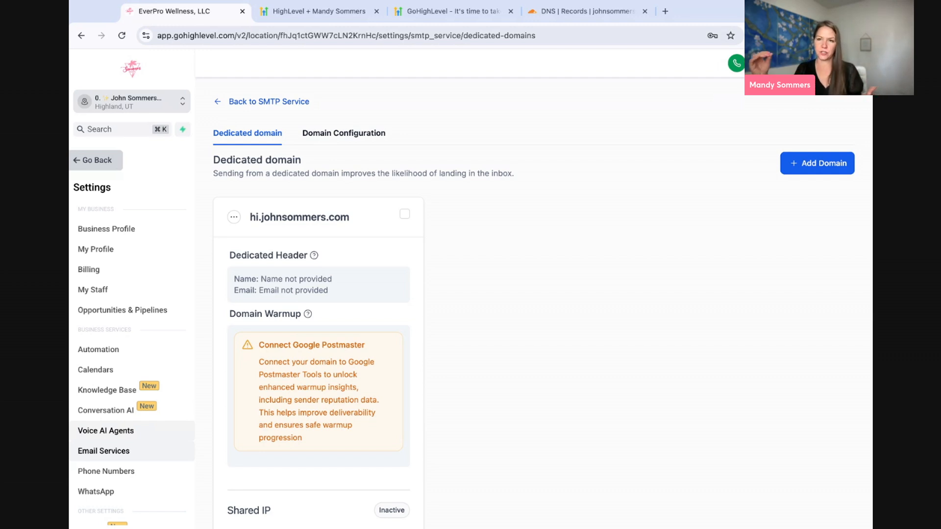
drag(250, 217, 258, 217)
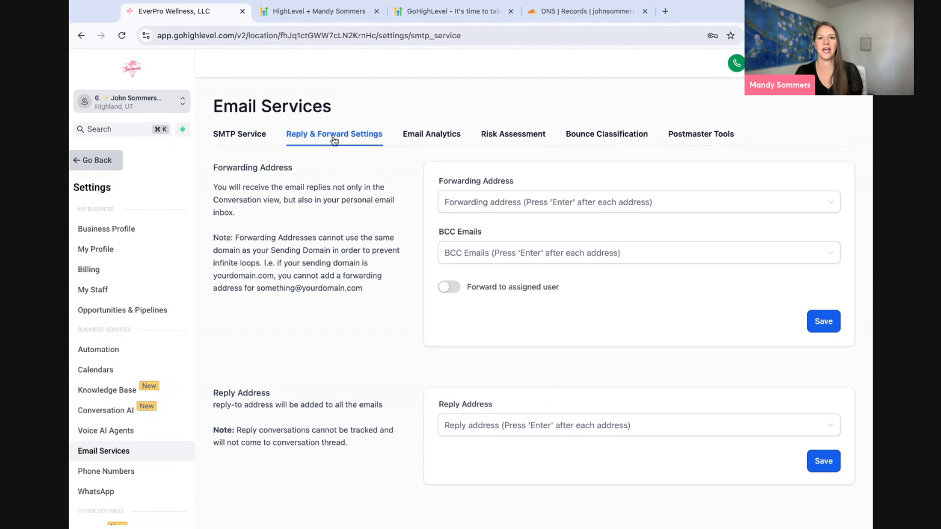
- Focus the Forwarding Address field in Reply & Forward Settings
click(470, 203)
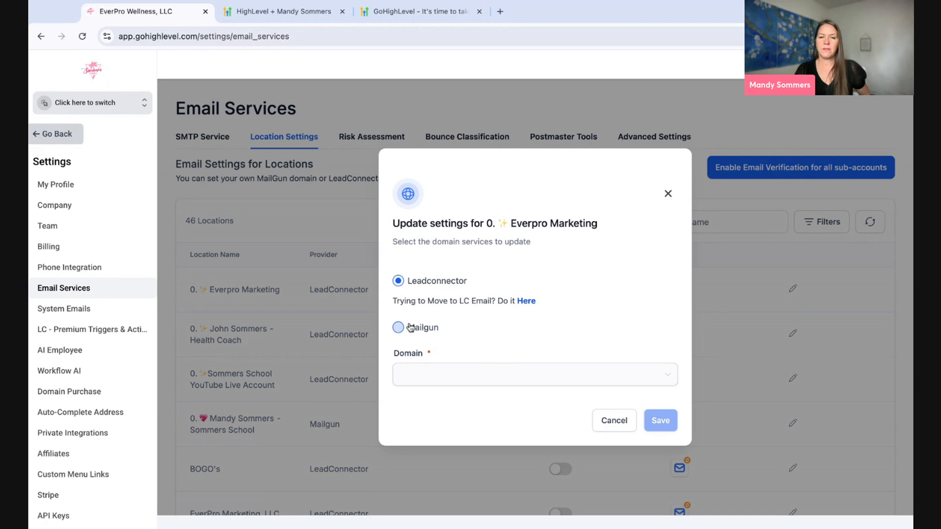
- Try Mailgun as the location's email service, check the Mailgun dashboard, then cancel the change
click(398, 328)
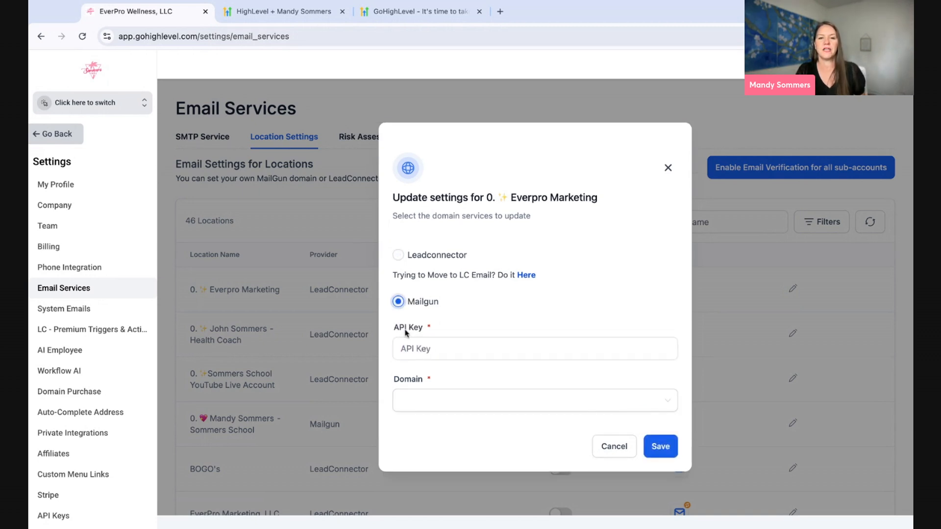
click(416, 401)
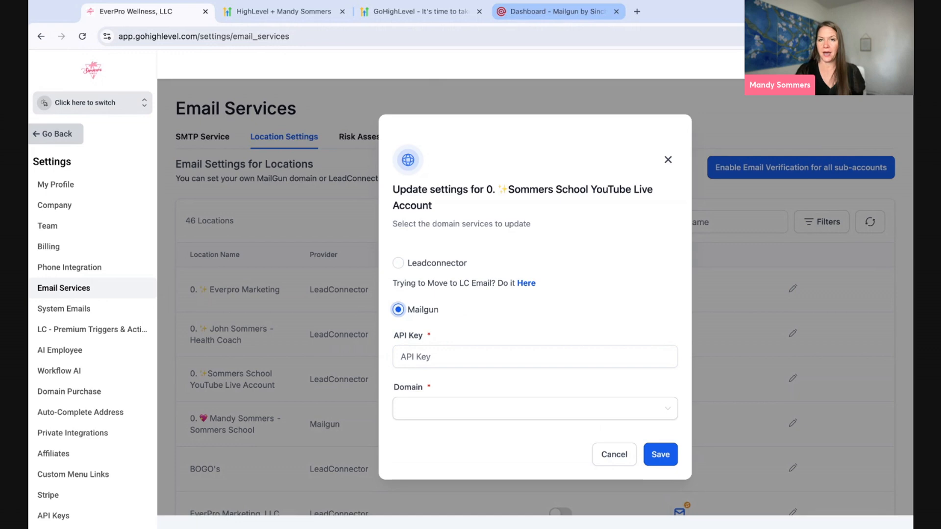
click(554, 11)
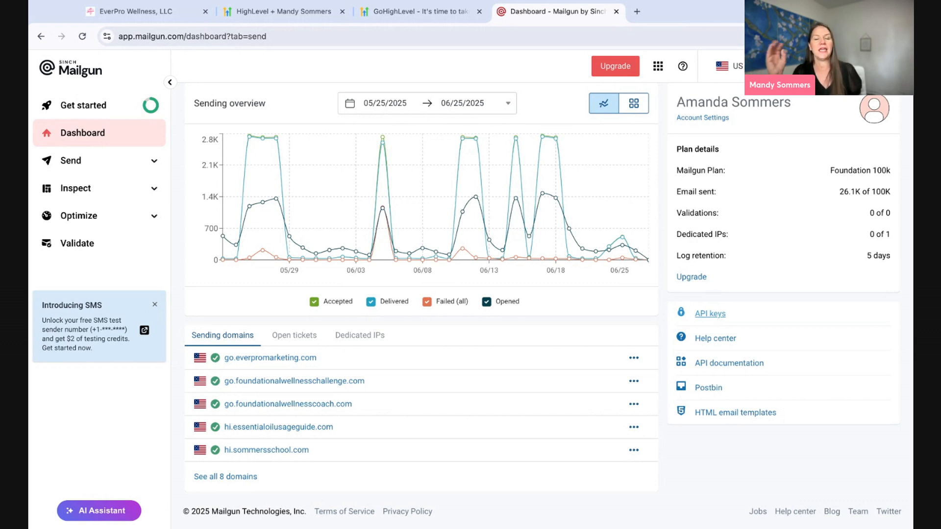
click(165, 14)
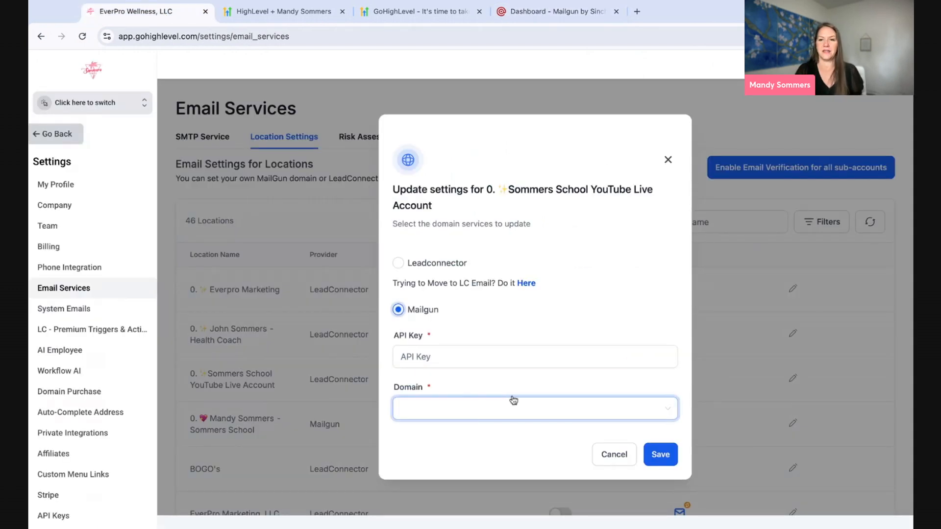
click(627, 453)
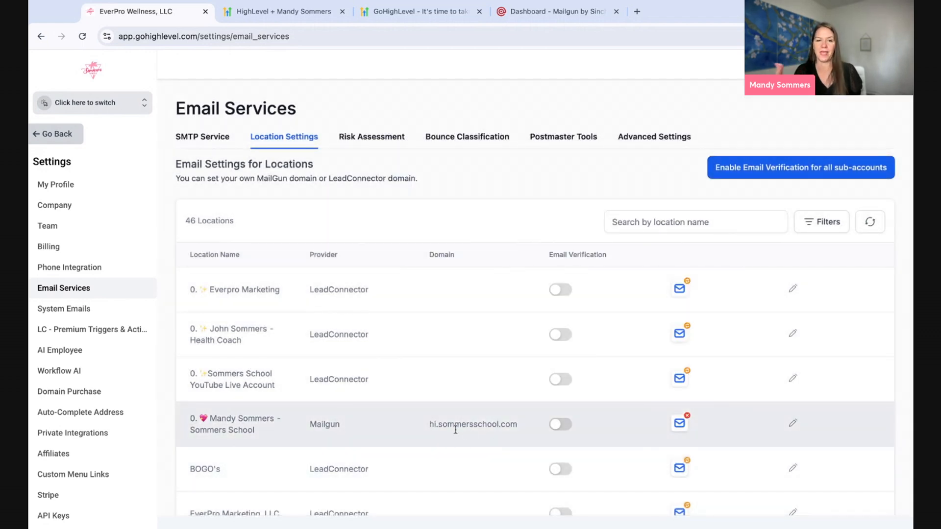
- Switch sub-accounts, look over the Add Service SMTP provider list, and dismiss the dialog
click(90, 110)
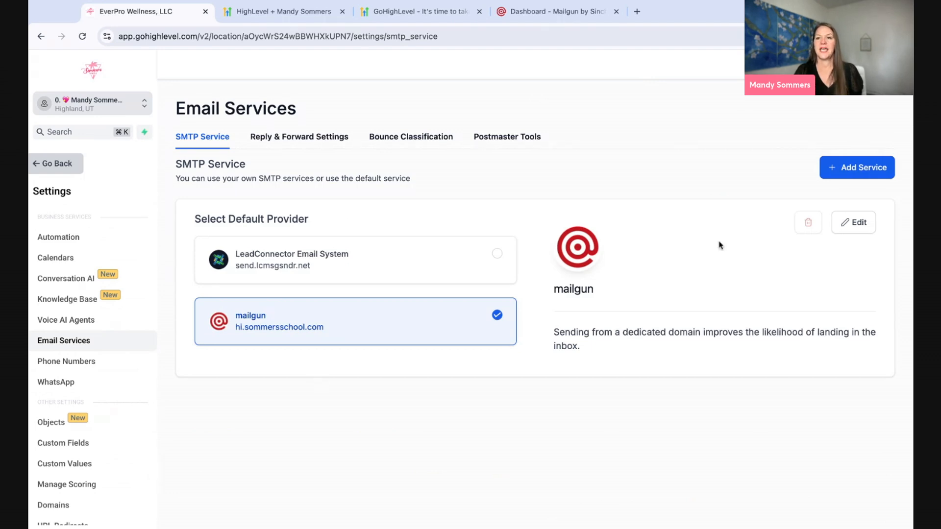
click(864, 167)
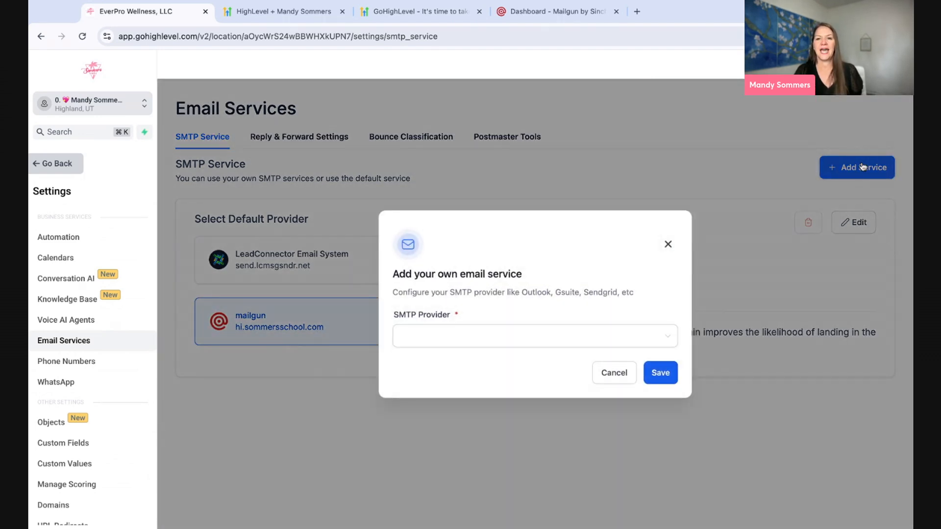
click(586, 334)
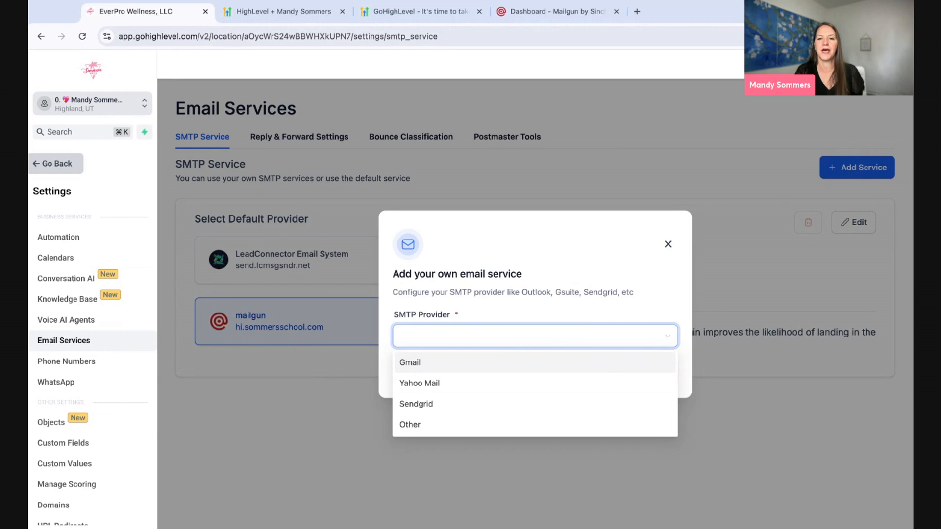
click(668, 245)
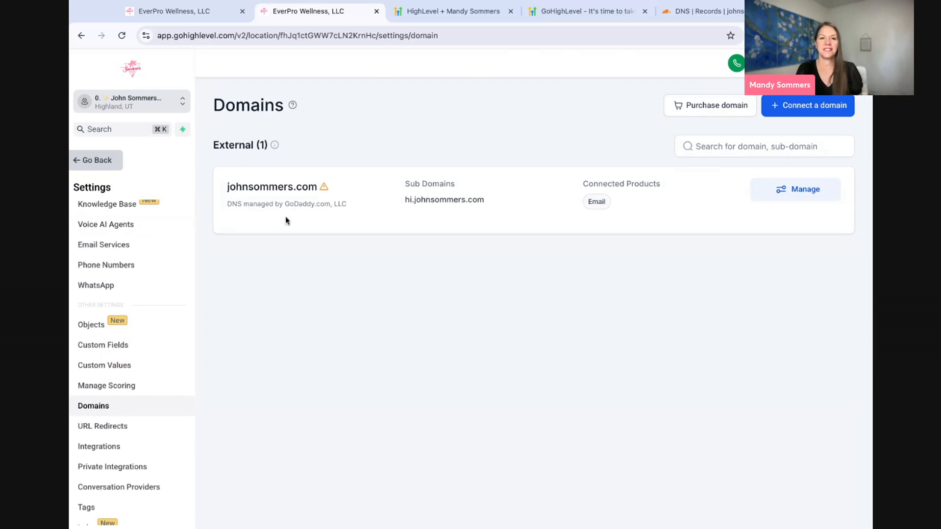
triple_click(405, 201)
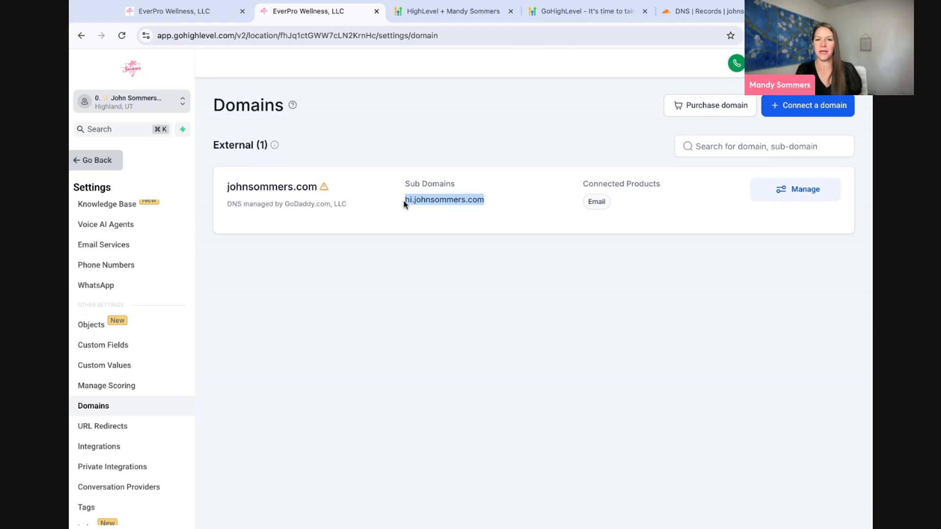
click(815, 108)
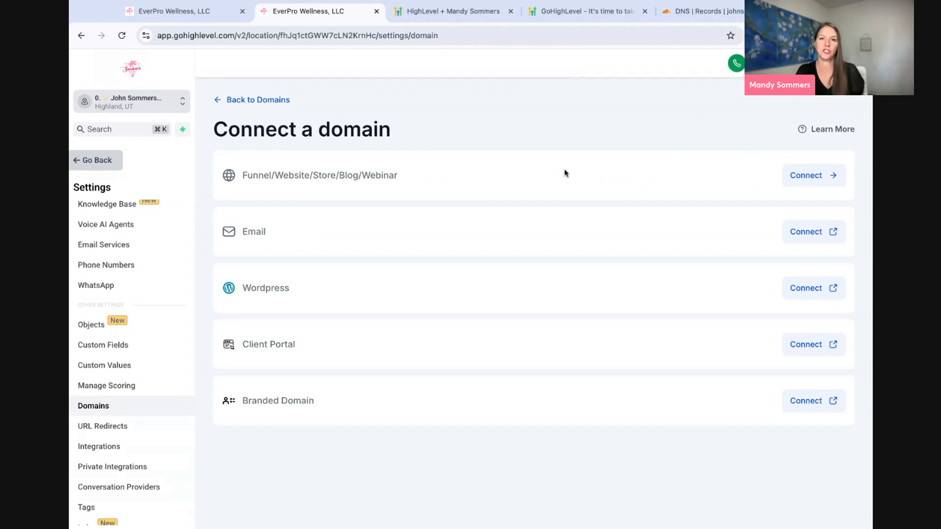
click(810, 177)
click(553, 182)
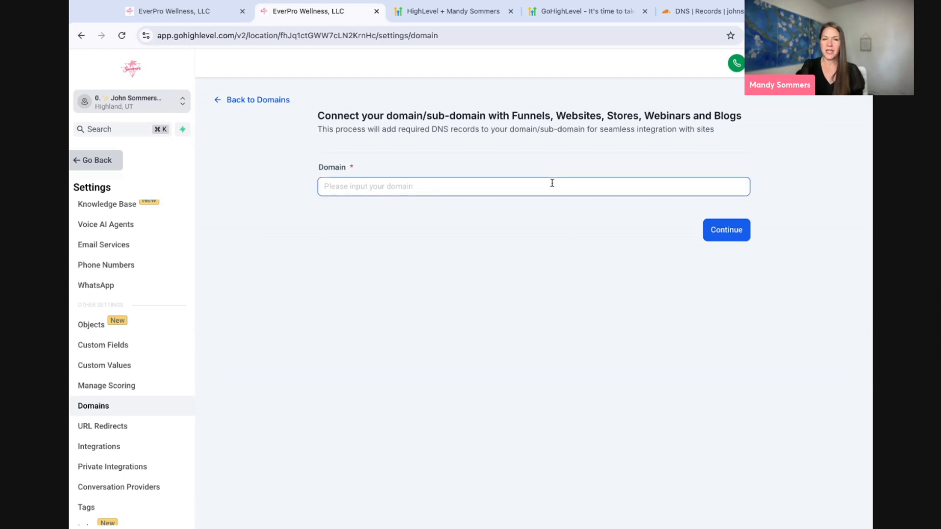
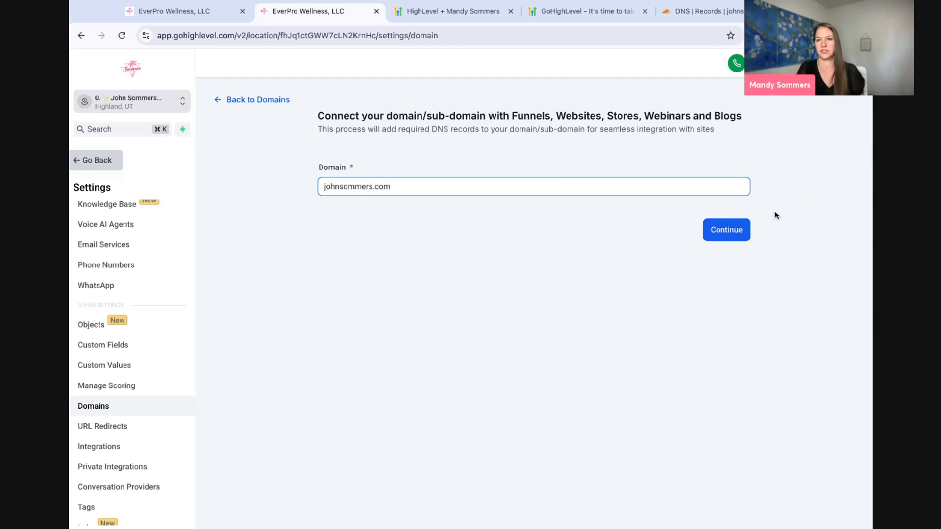
click(730, 230)
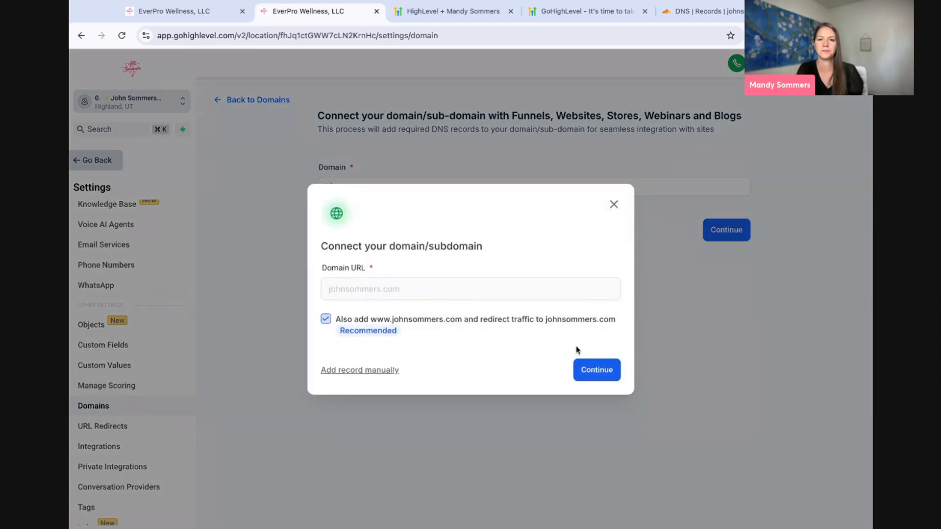
click(600, 370)
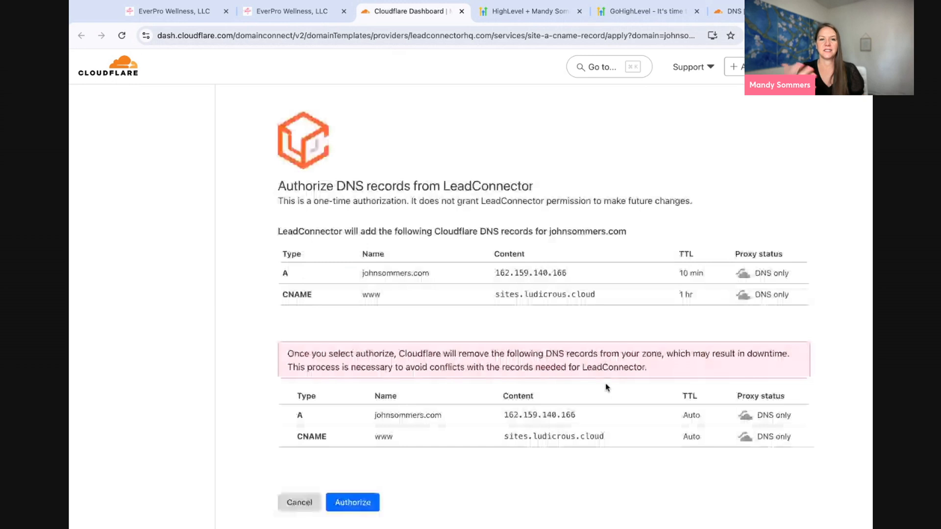
click(359, 505)
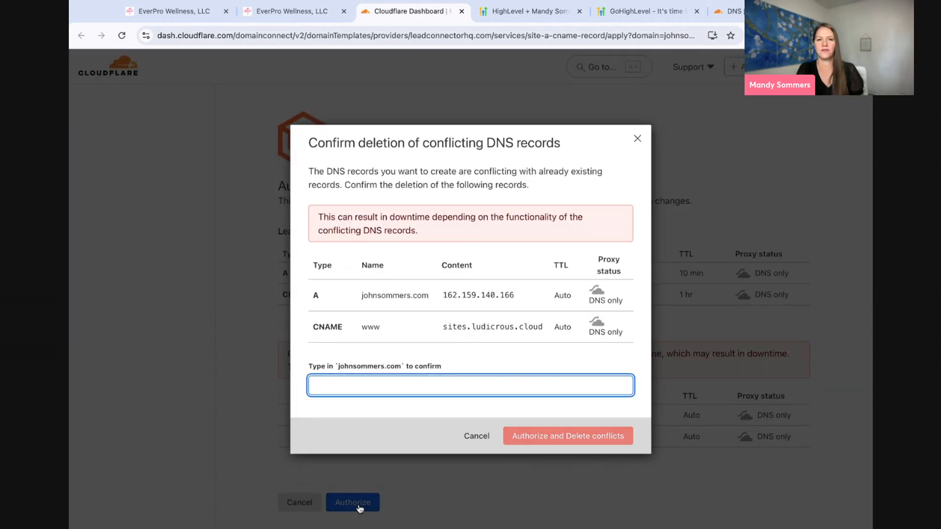
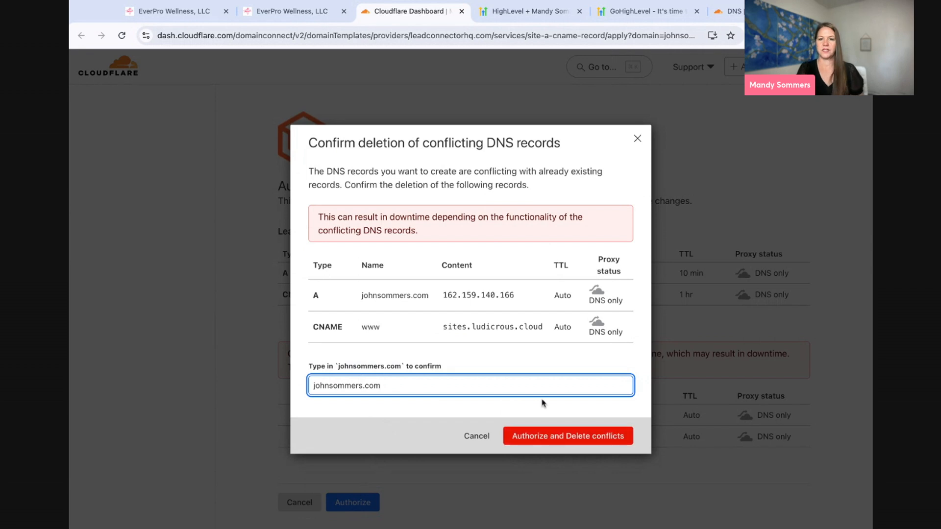
click(544, 434)
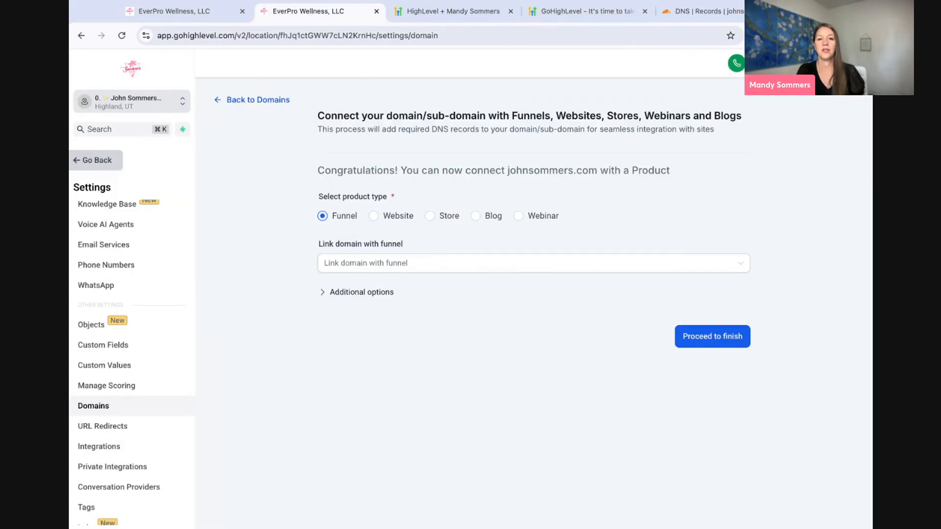
click(399, 264)
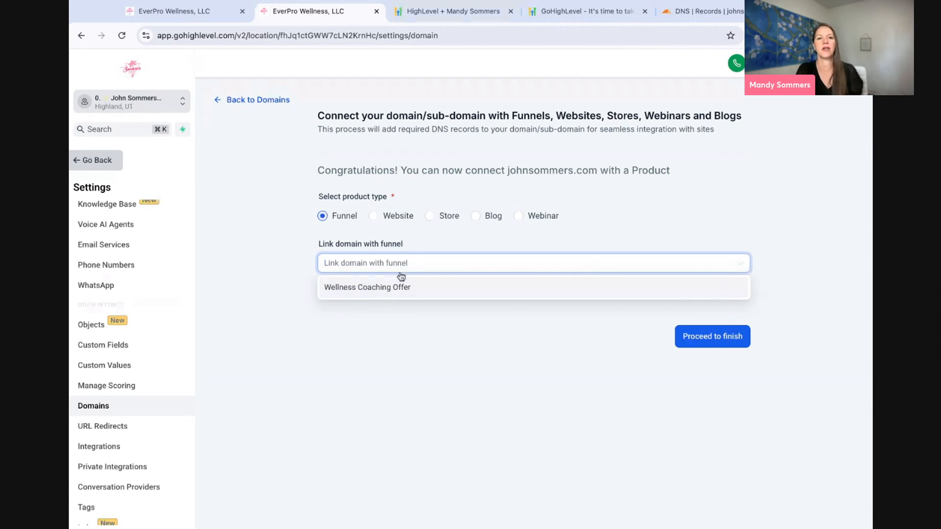
click(397, 286)
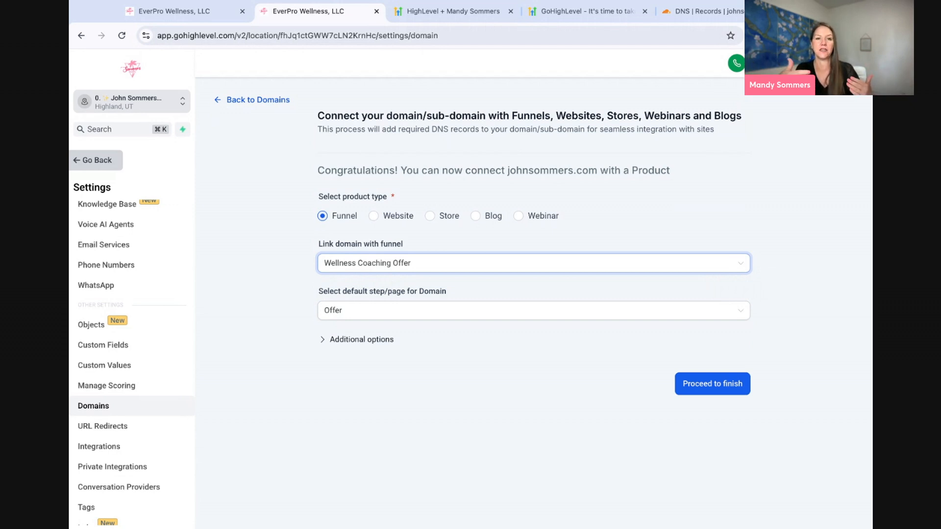
click(399, 312)
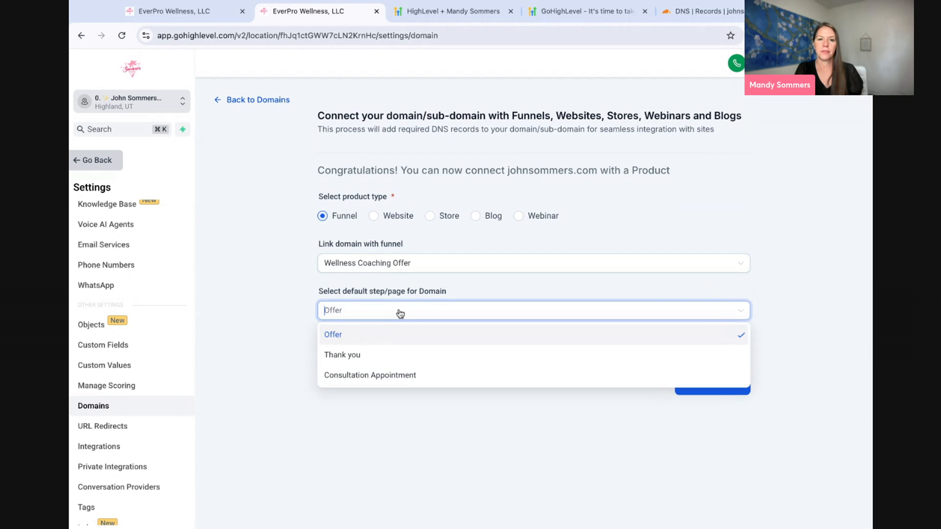
click(334, 337)
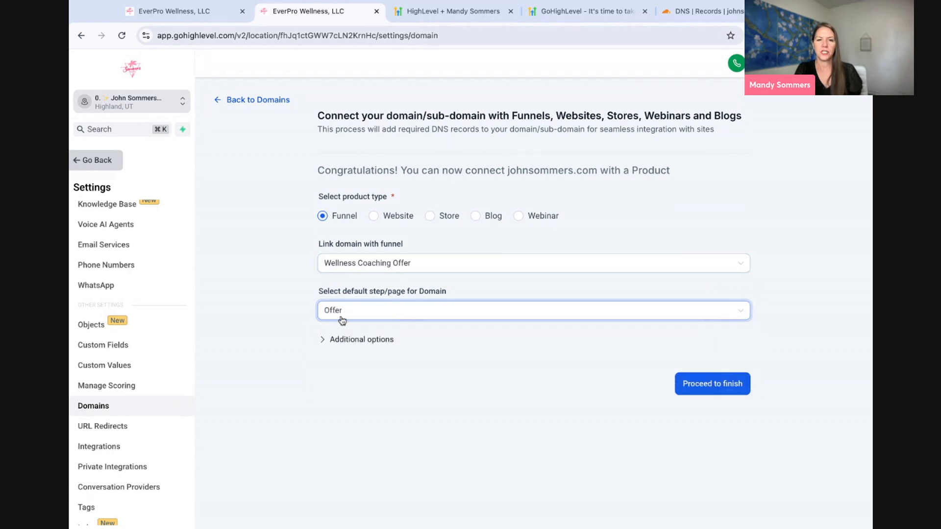
click(366, 343)
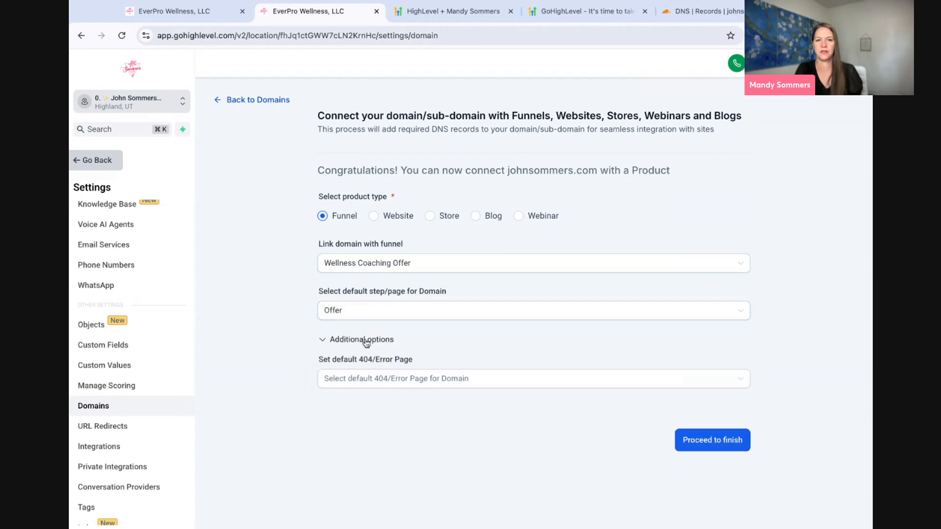
click(370, 381)
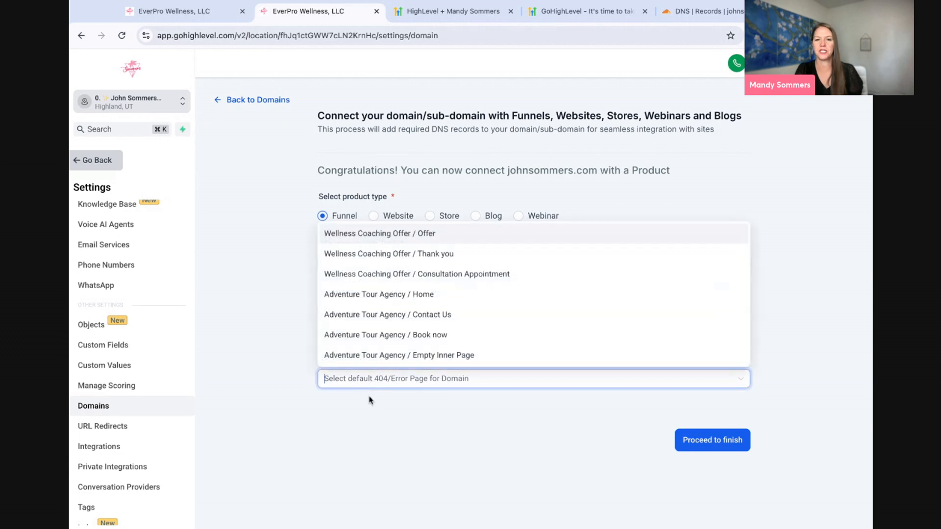
click(376, 239)
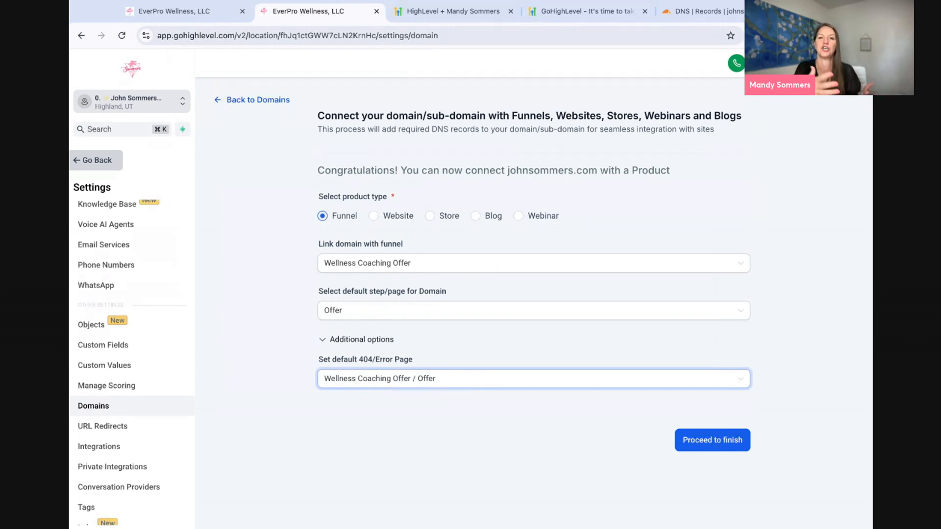
click(703, 445)
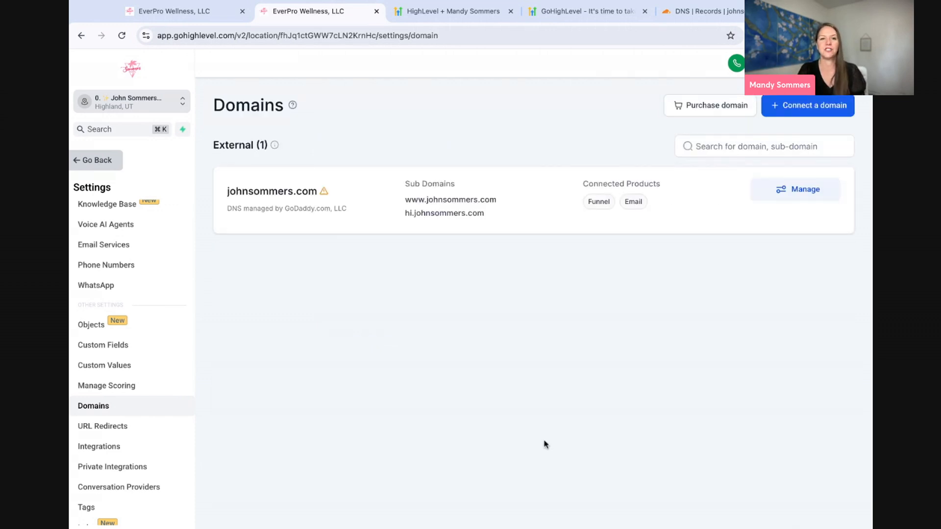
click(96, 363)
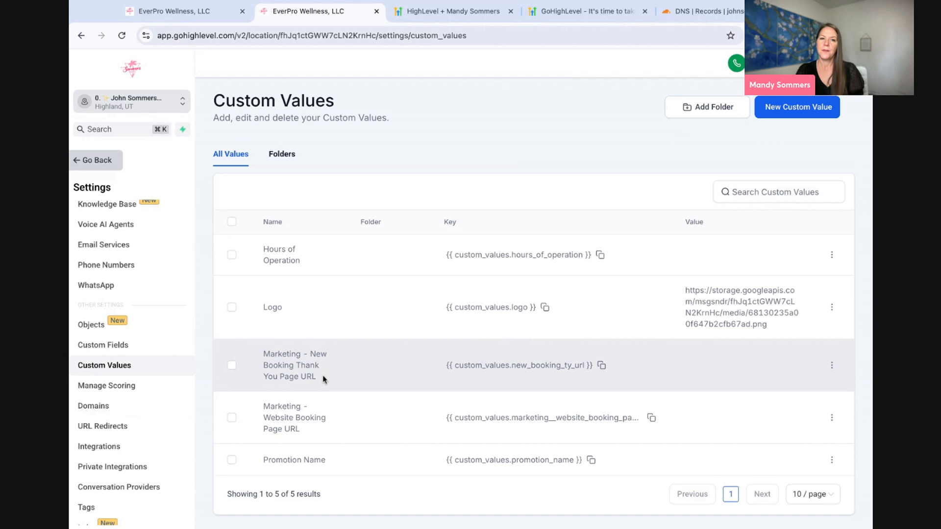
scroll(323, 379, down, 1)
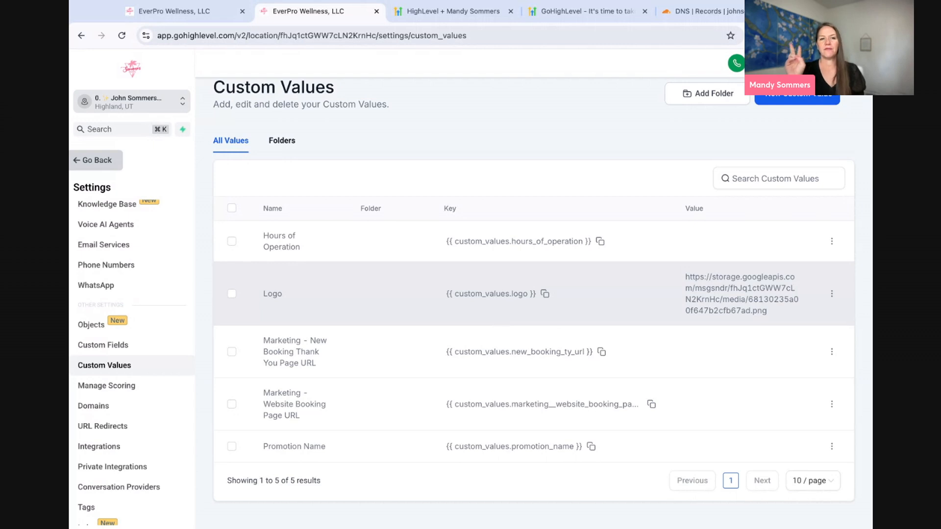
click(168, 10)
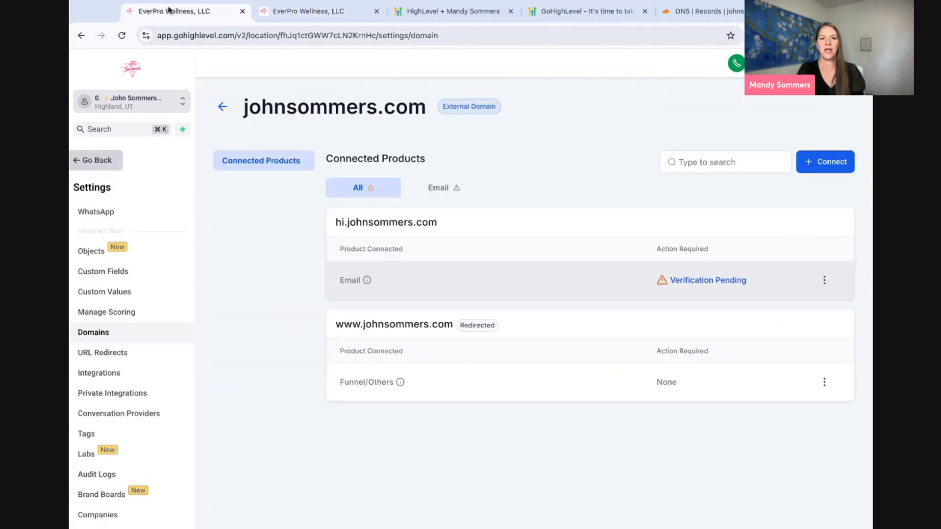
click(258, 11)
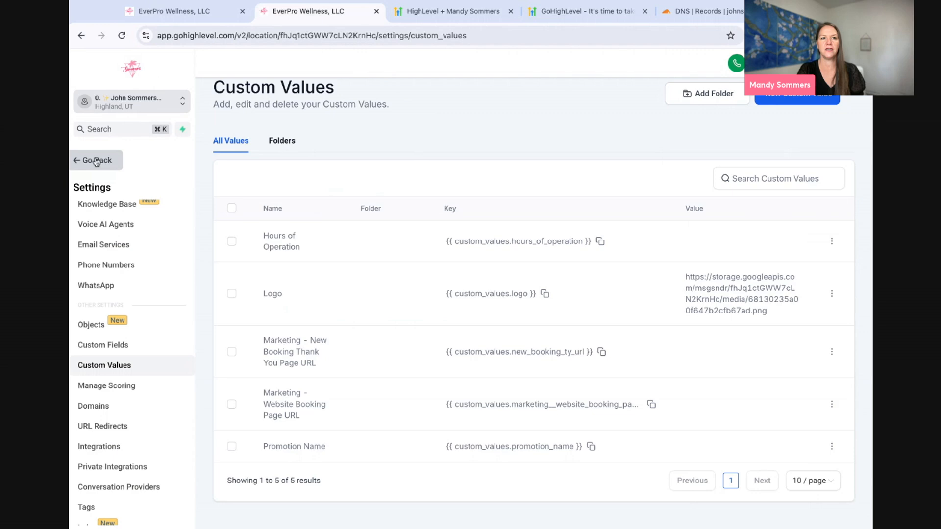
click(166, 18)
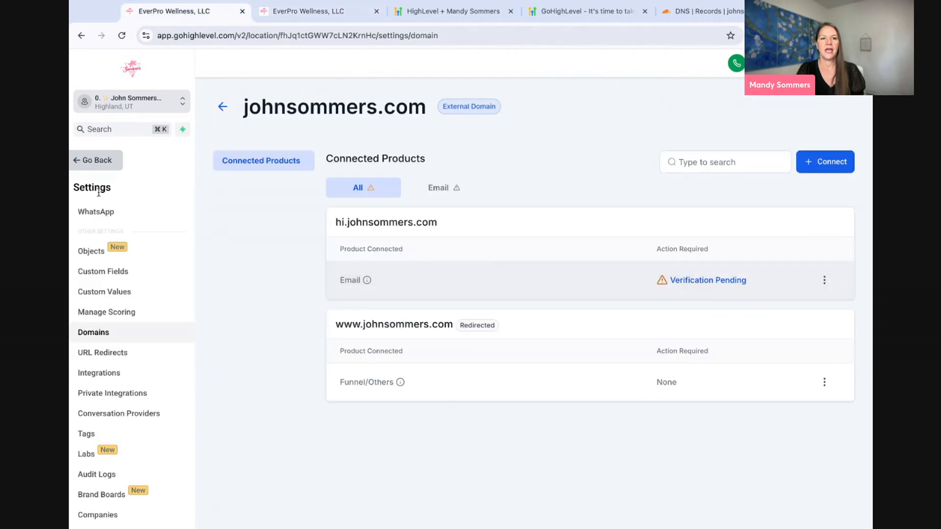
click(100, 167)
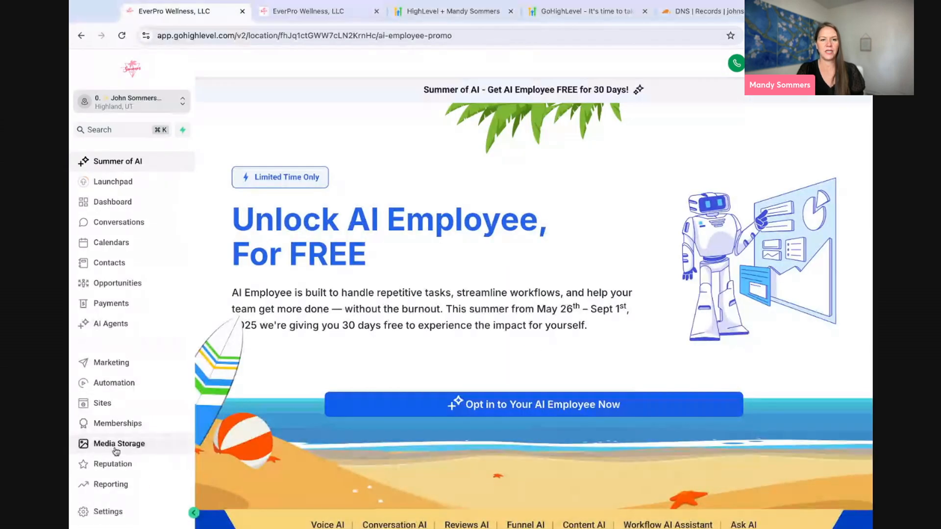
- Copy the link to the black mountain logo from Media Storage
click(116, 449)
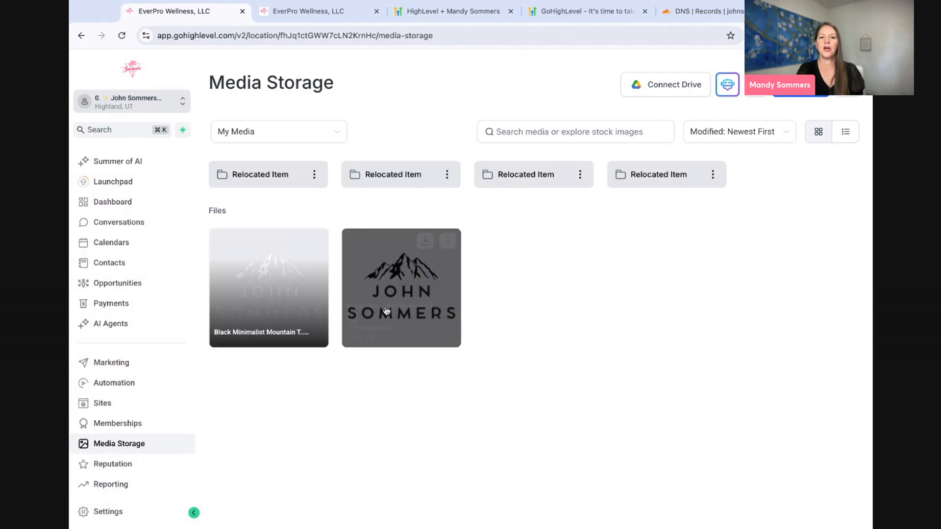
click(448, 241)
click(451, 302)
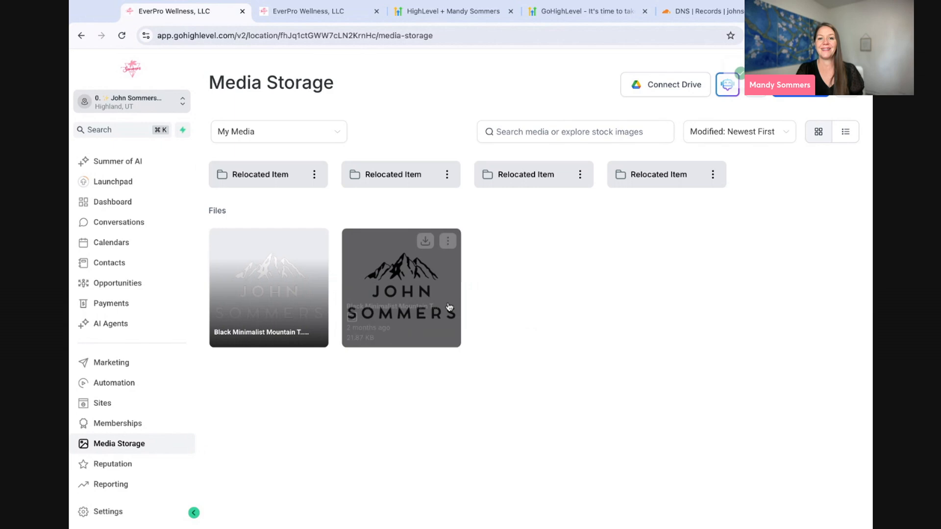
- Open an empty New Custom Value form on the Custom Values tab
click(310, 12)
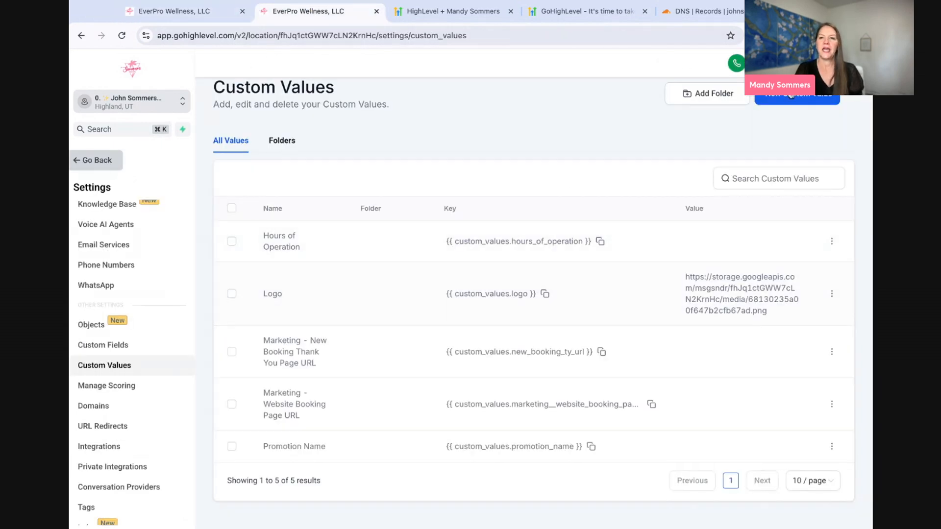
click(790, 96)
click(392, 255)
click(373, 301)
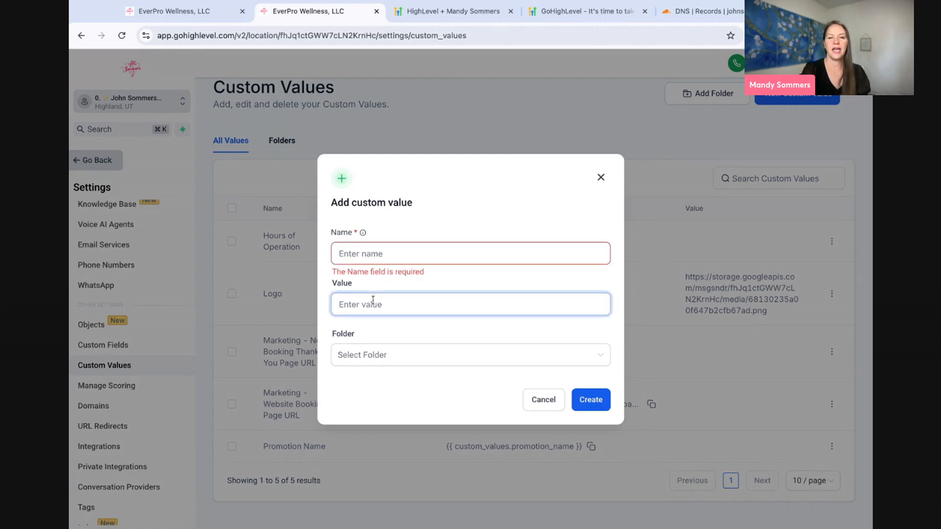
- Discard the pasted logo-link value and create a custom value Year with value 2025
key(super+v)
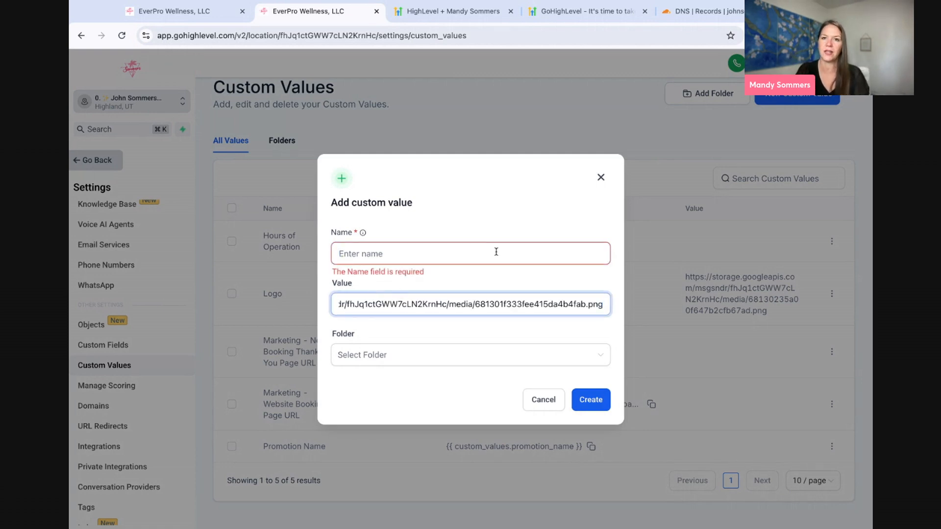
click(600, 178)
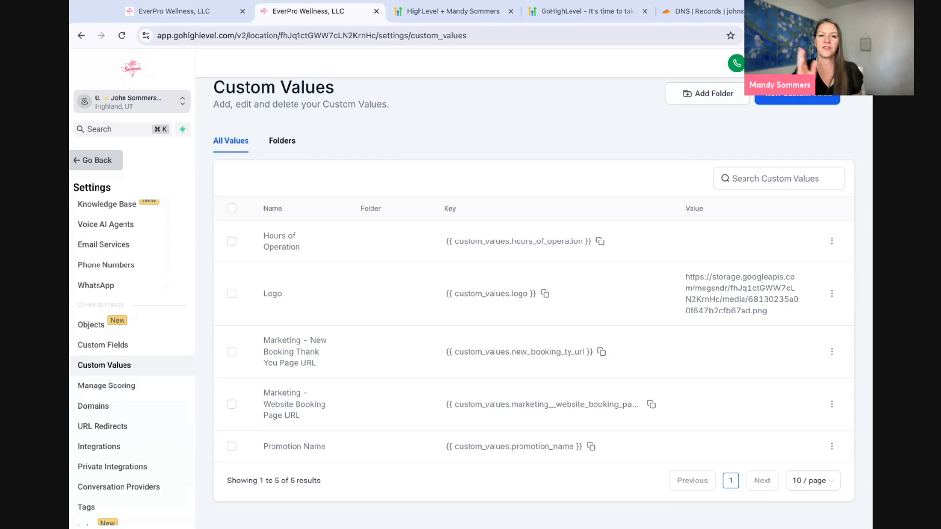
click(797, 99)
click(405, 254)
text(Y)
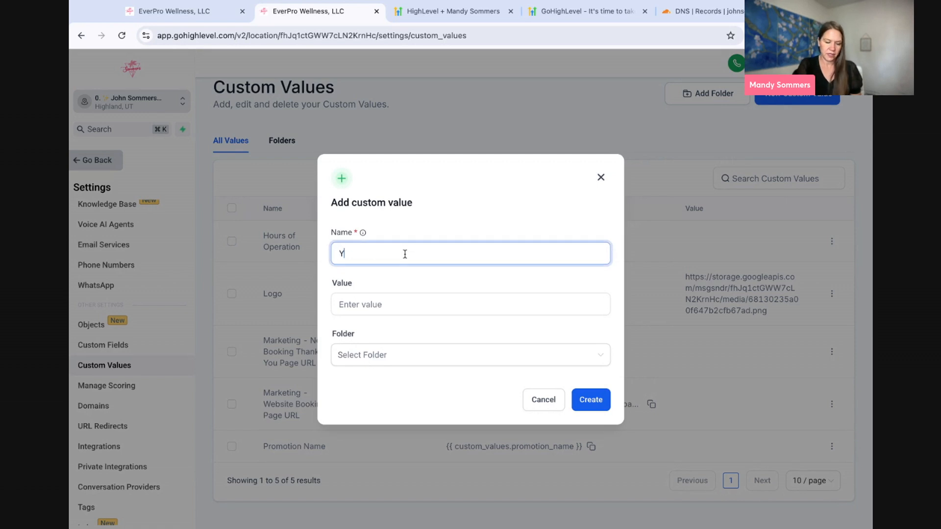
text(ear)
click(390, 307)
text(2025)
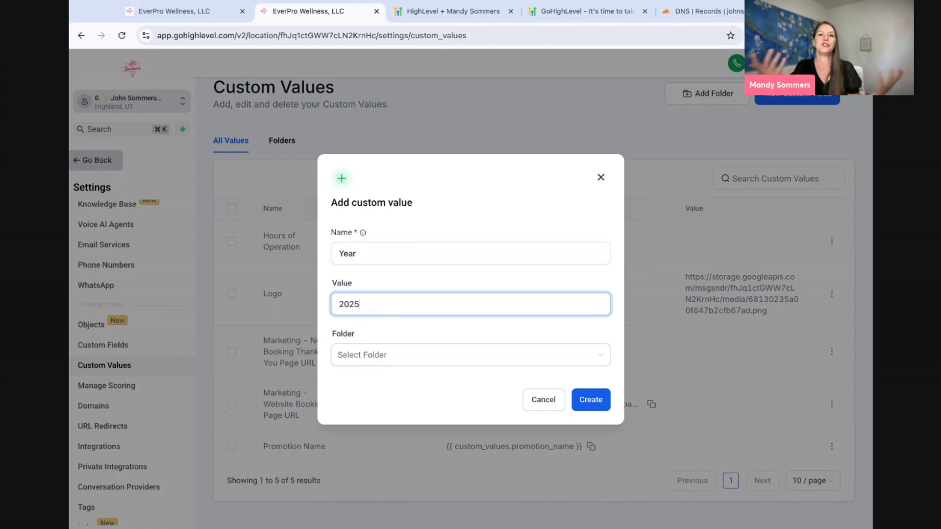
click(590, 400)
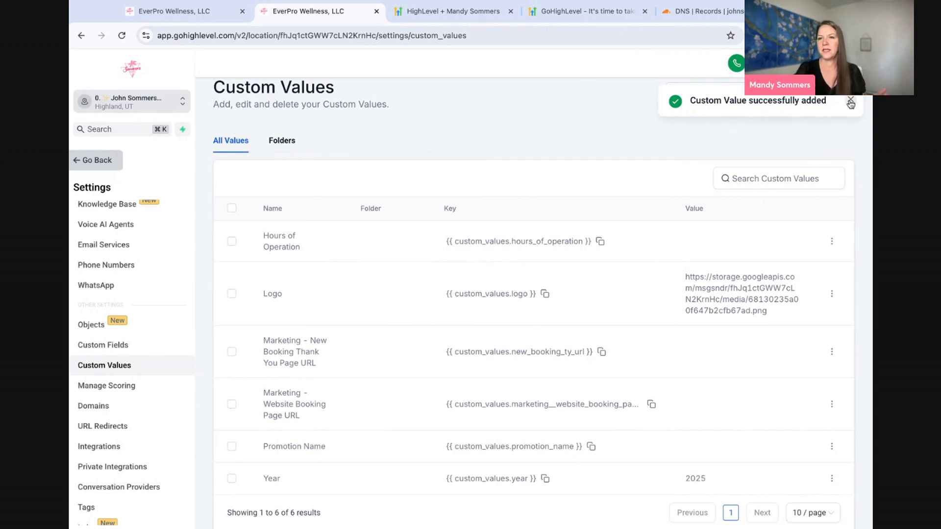
- Create a From Email custom value holding the sender's email address
click(815, 100)
text(From Email)
key(Tab)
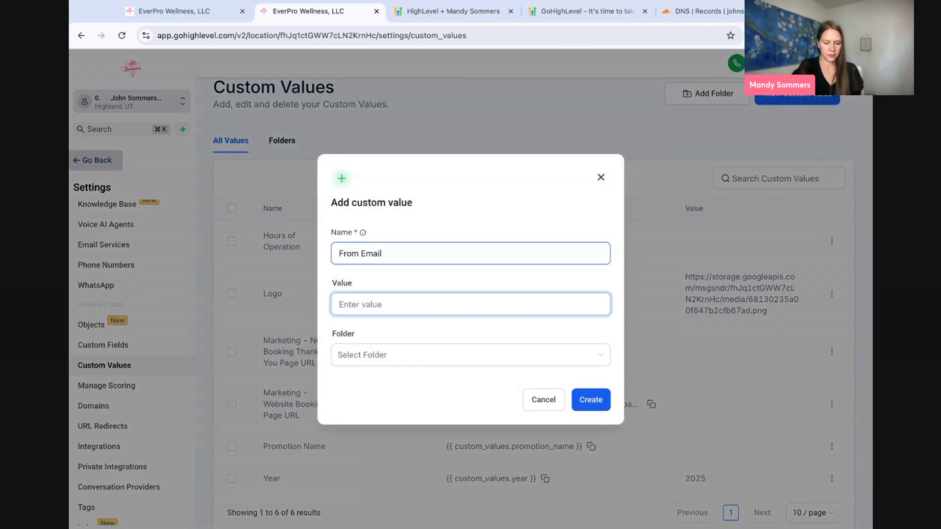
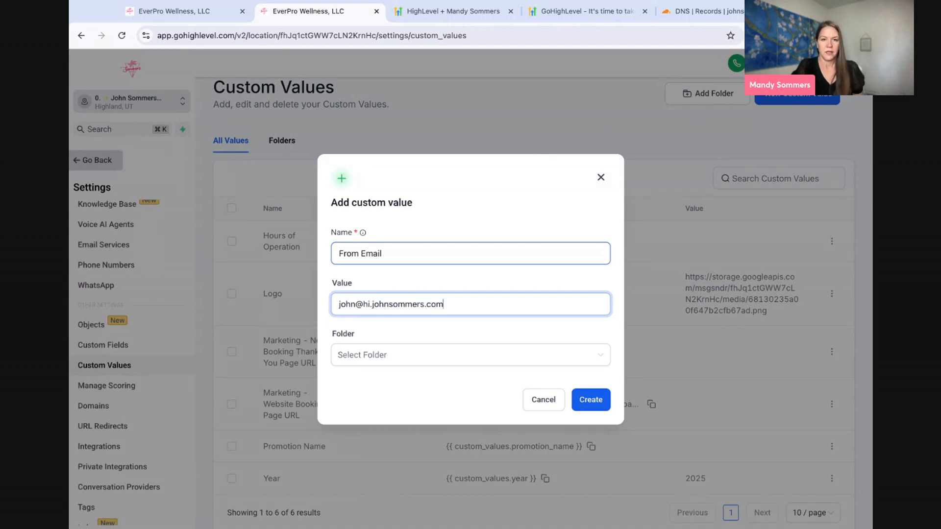
click(596, 400)
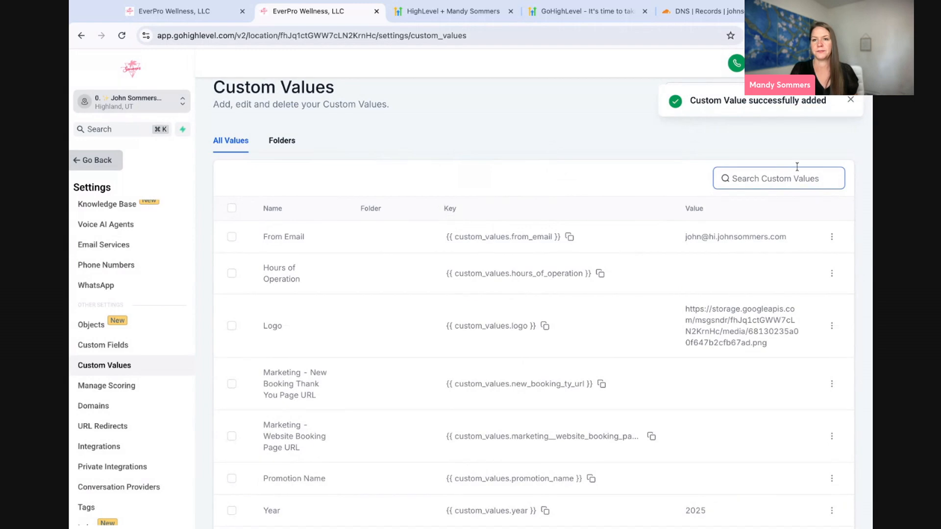
- Create a From Name custom value containing the sender's pasted full name
click(791, 99)
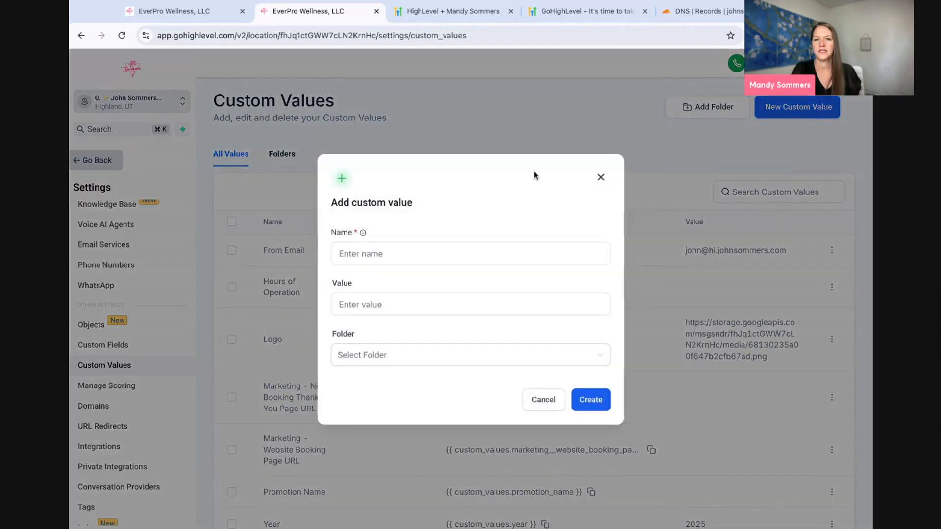
click(412, 259)
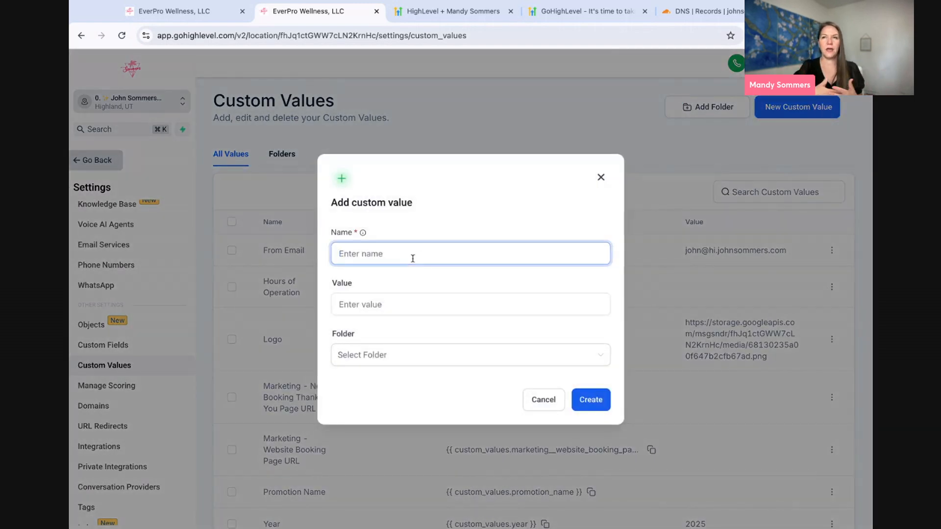
text(From )
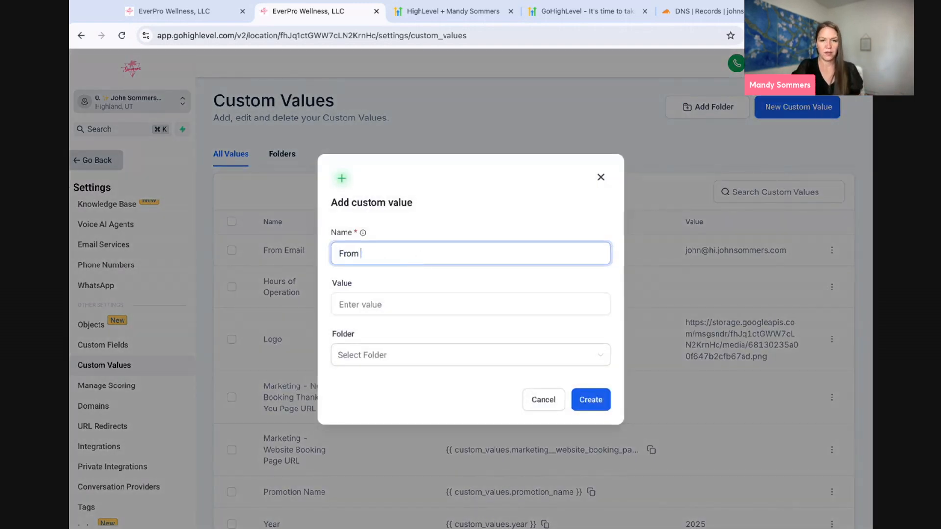
text(Name)
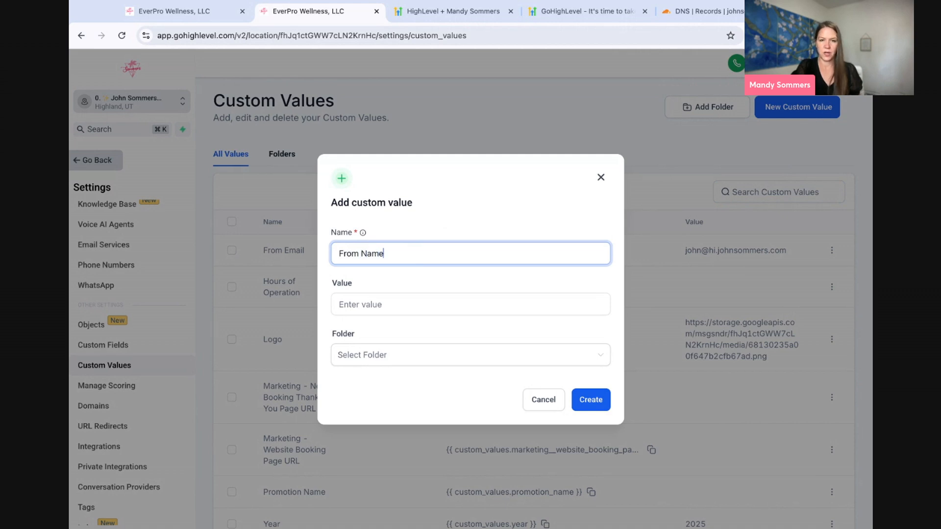
click(377, 304)
click(588, 401)
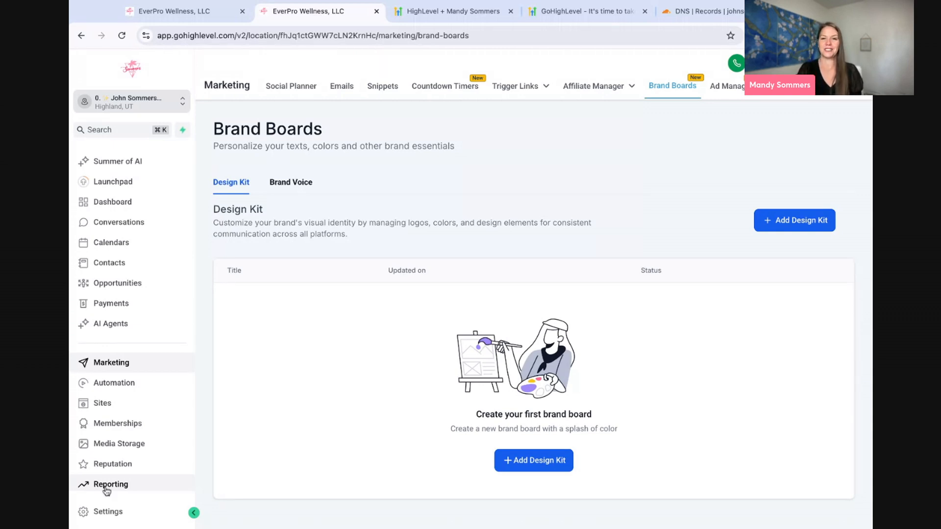
- Add a new design kit using the 'Start from blank' style
click(535, 462)
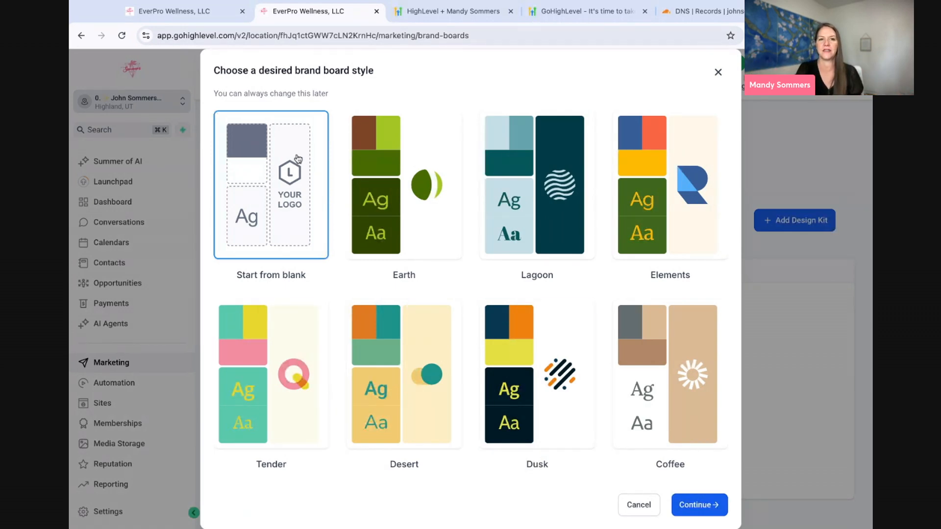
click(708, 506)
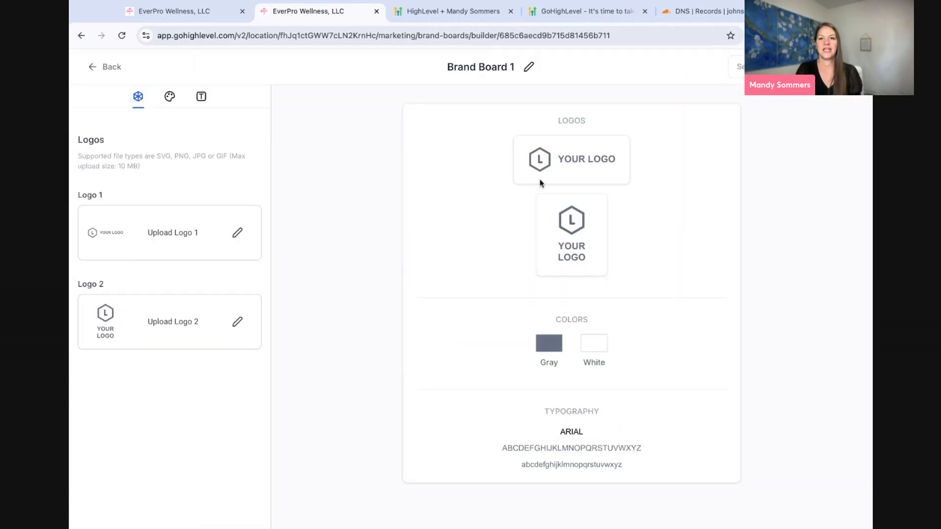
- Upload images as Logo 1 and Logo 2 on the brand board
click(237, 239)
click(218, 342)
click(805, 499)
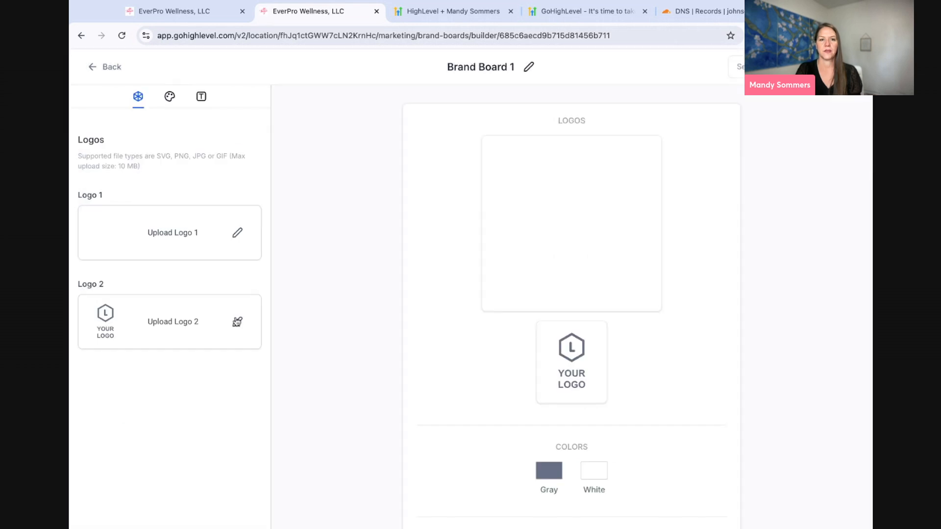
click(237, 322)
click(356, 333)
click(804, 500)
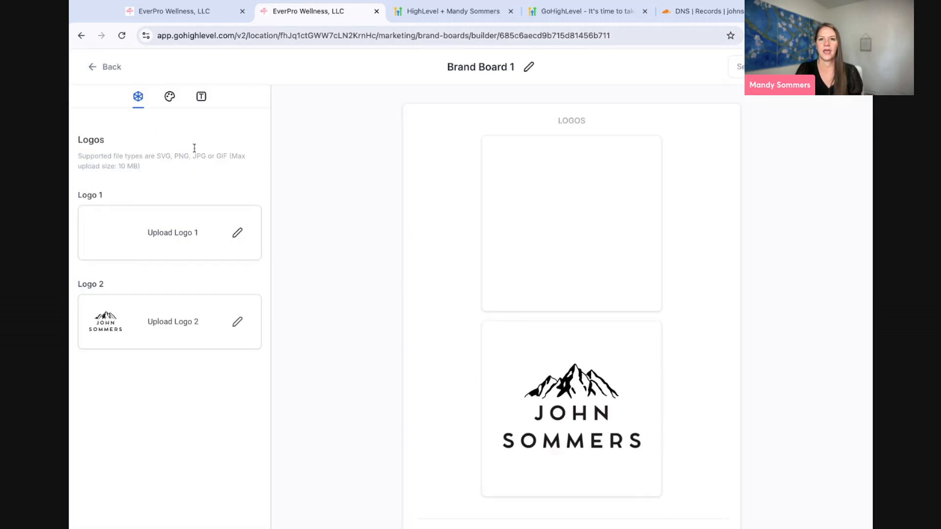
- Add a third brand colour set to a bright blue and name it Blue
click(173, 98)
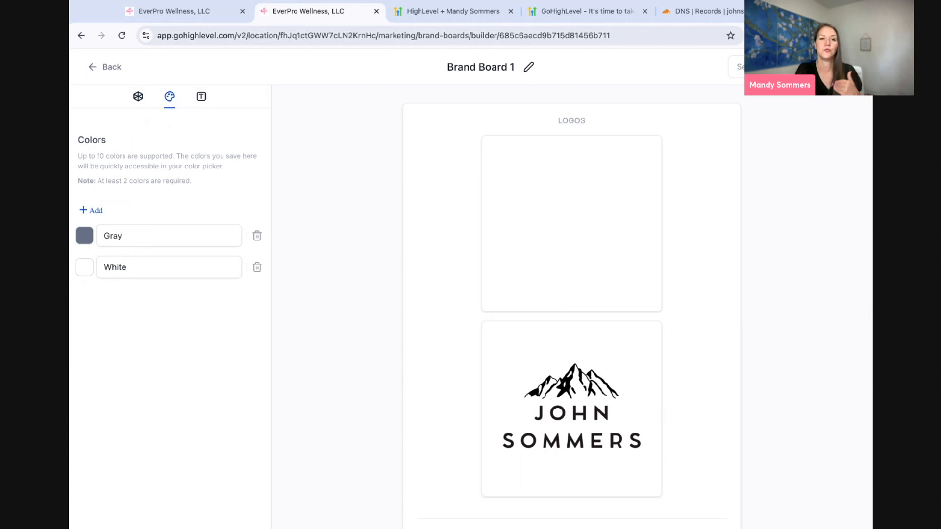
click(93, 211)
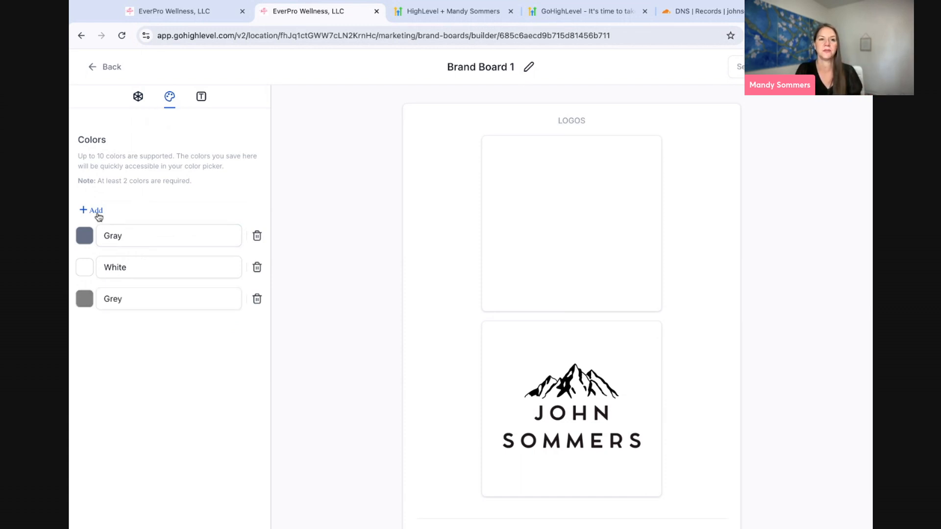
click(88, 298)
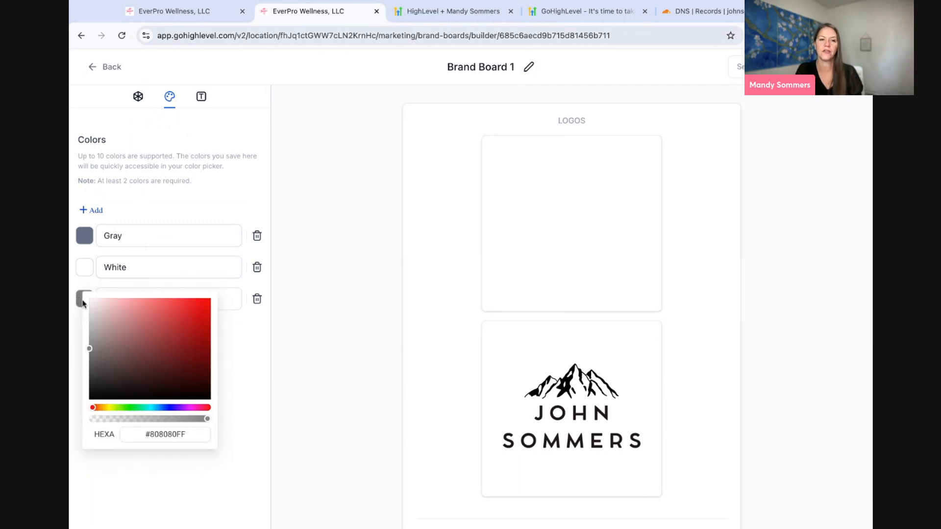
click(170, 408)
click(198, 318)
drag(198, 330, 203, 337)
click(172, 407)
drag(173, 408, 168, 408)
drag(204, 337, 195, 309)
triple_click(190, 435)
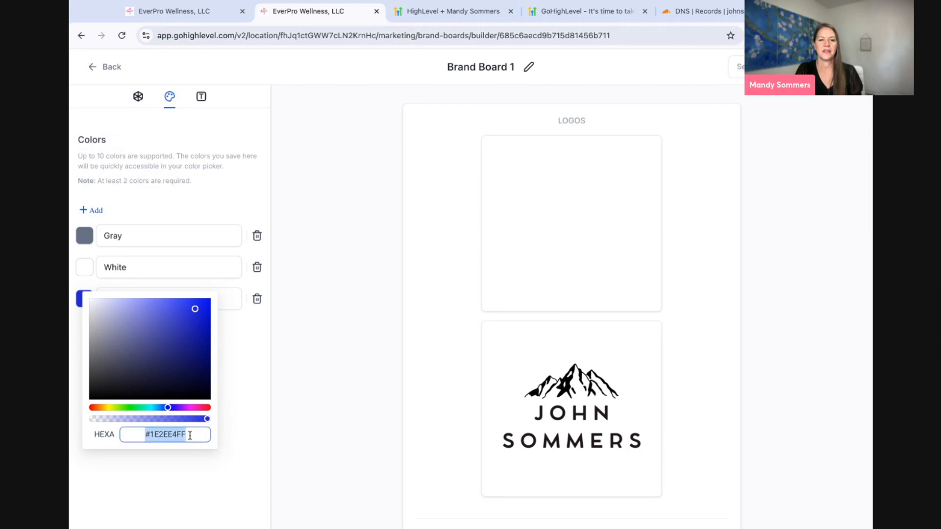
click(279, 391)
triple_click(172, 300)
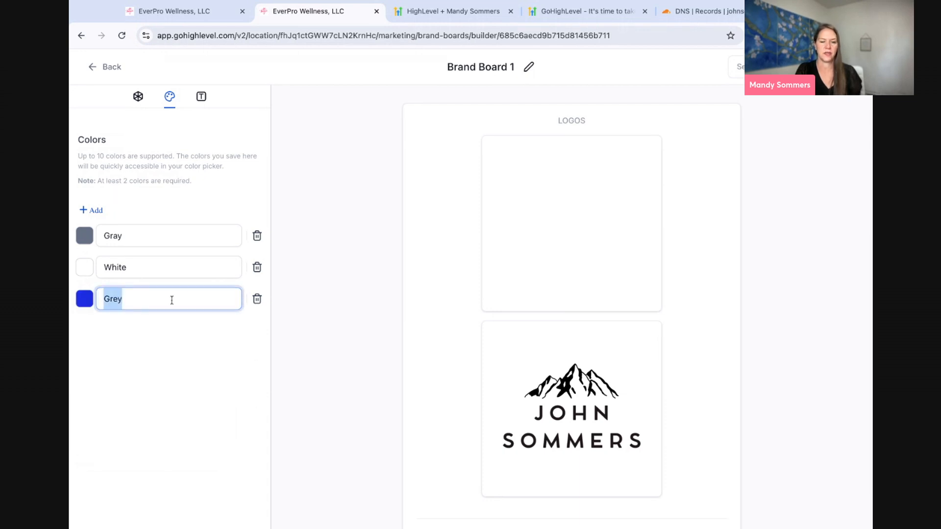
text(Blue)
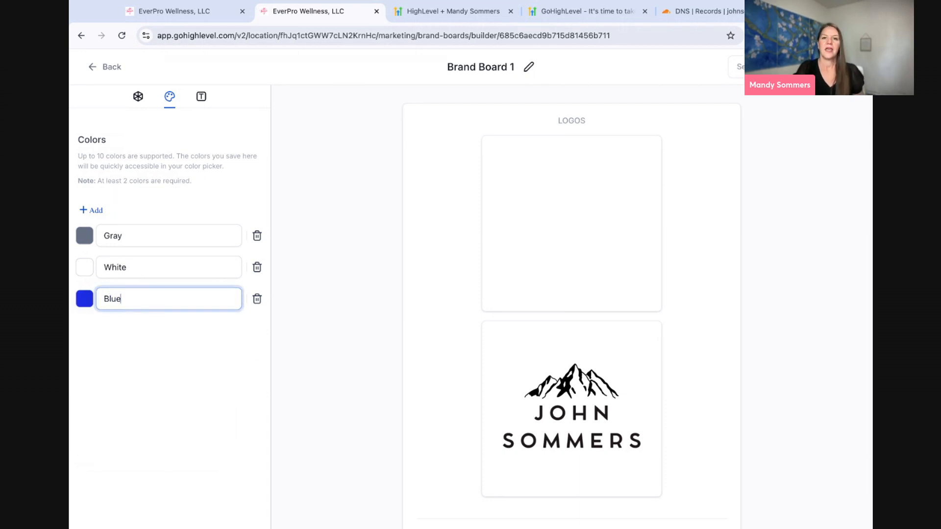
- Rename the brand board to 'Johns Brand' and go back to the Brand Boards list
click(201, 97)
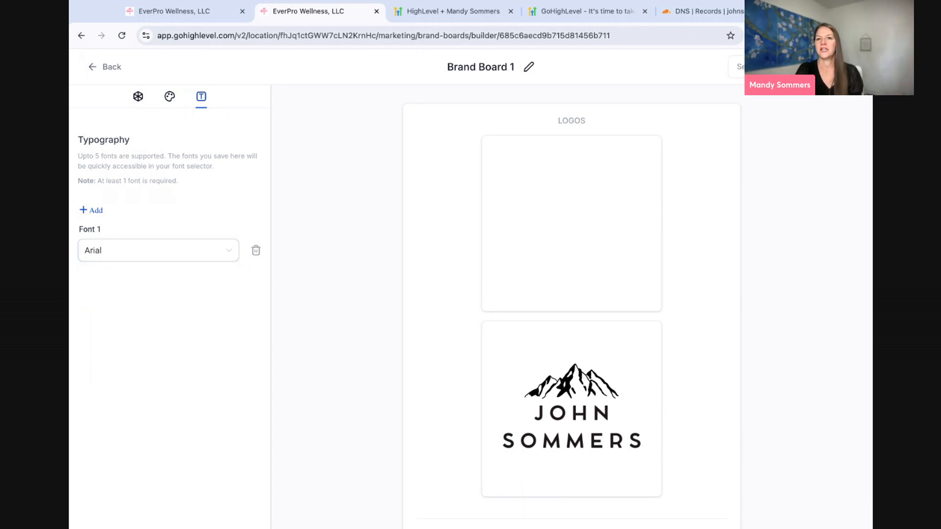
click(529, 67)
key(ctrl+a)
text(Johns Brand)
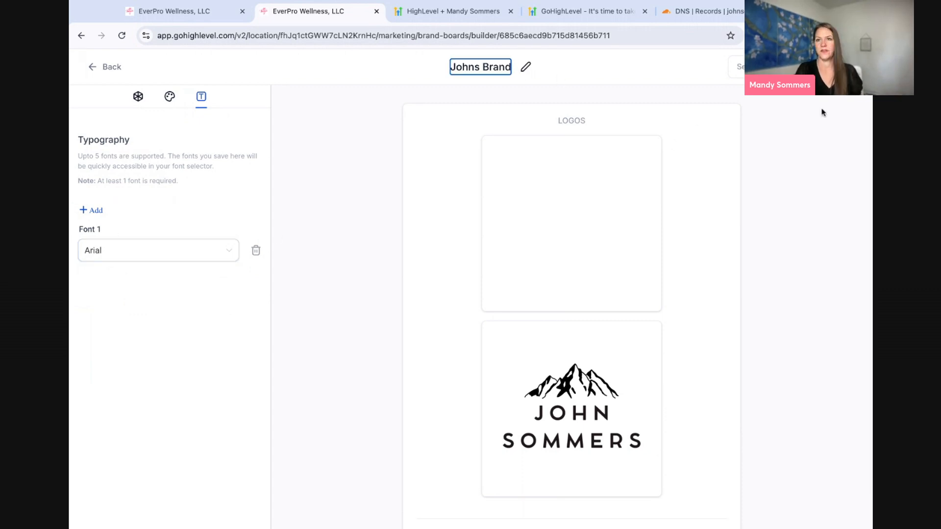
key(Return)
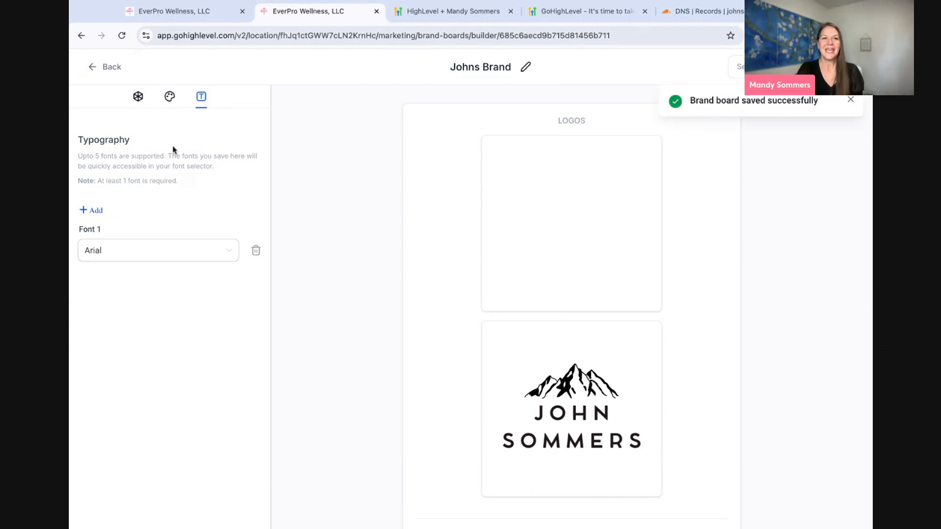
click(109, 72)
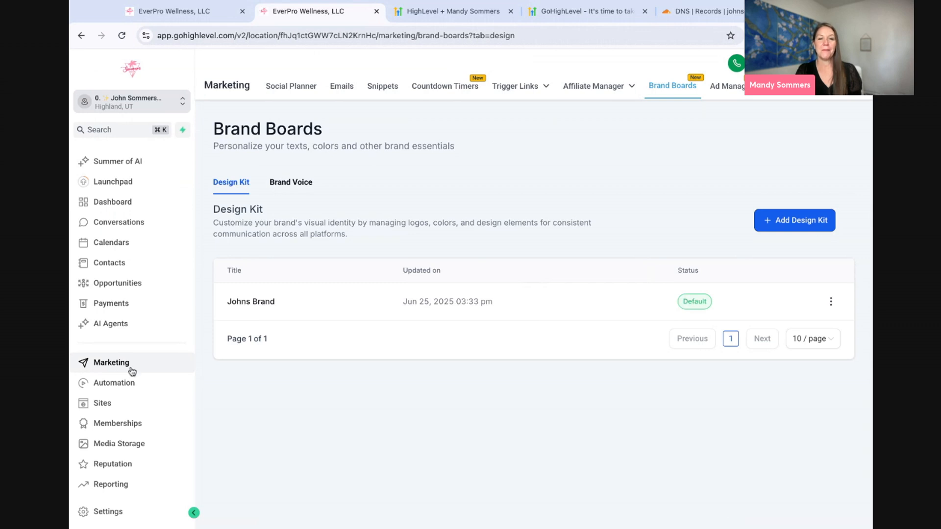
- Scroll through integration cards such as Google, Facebook/Instagram, QuickBooks, Stripe and Slack
scroll(132, 371, down, 1)
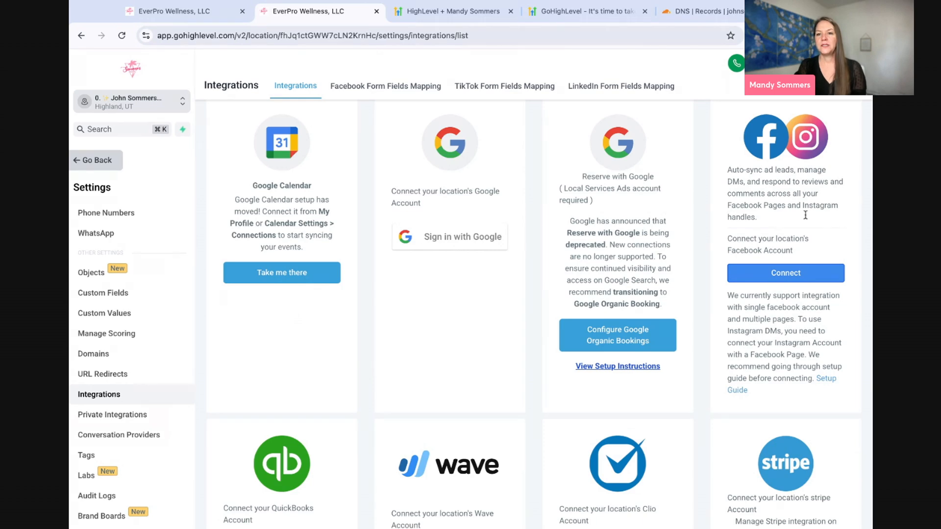
scroll(767, 211, down, 6)
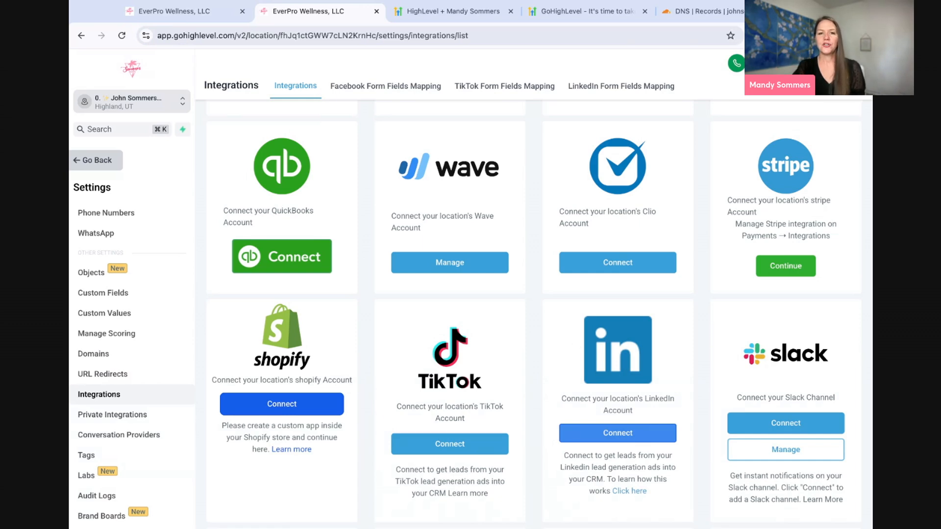
scroll(480, 211, up, 6)
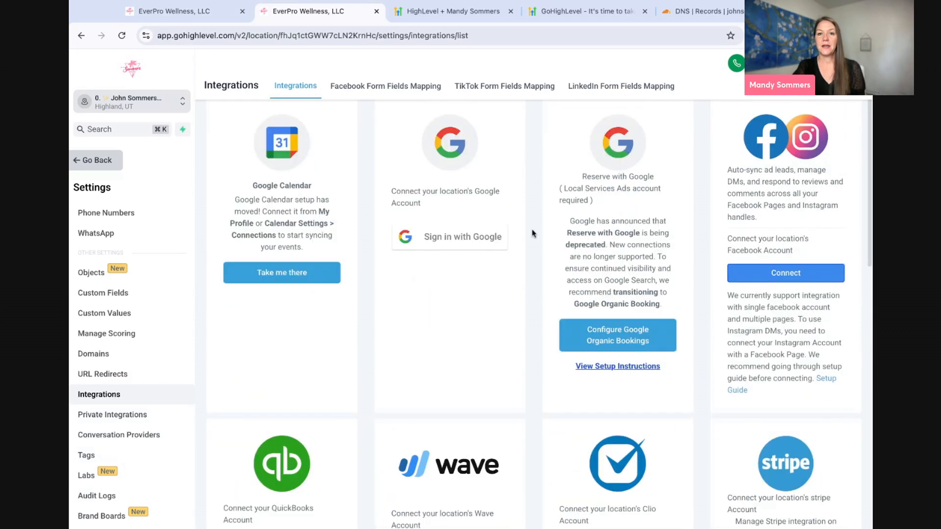
scroll(479, 212, down, 8)
scroll(441, 196, up, 8)
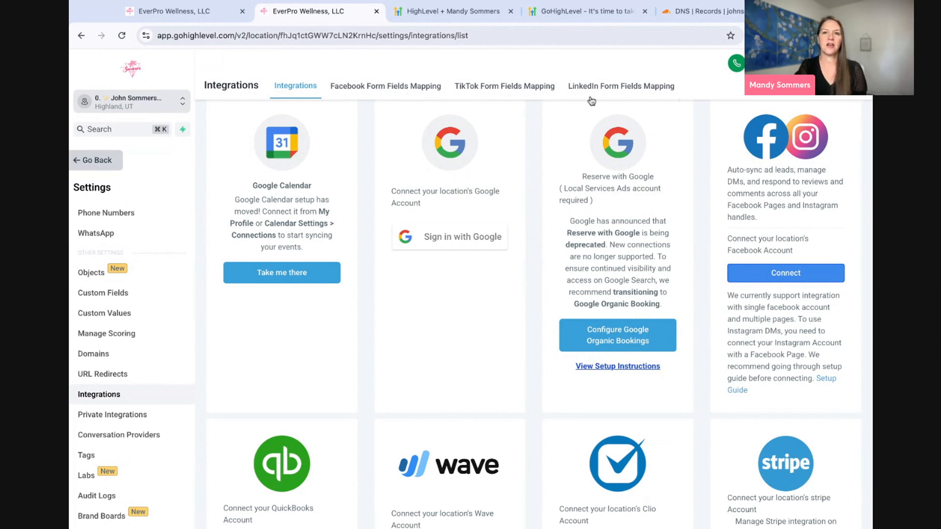
- Check Facebook Form Fields Mapping page selection, which shows no lead forms, then return to Integrations
click(430, 91)
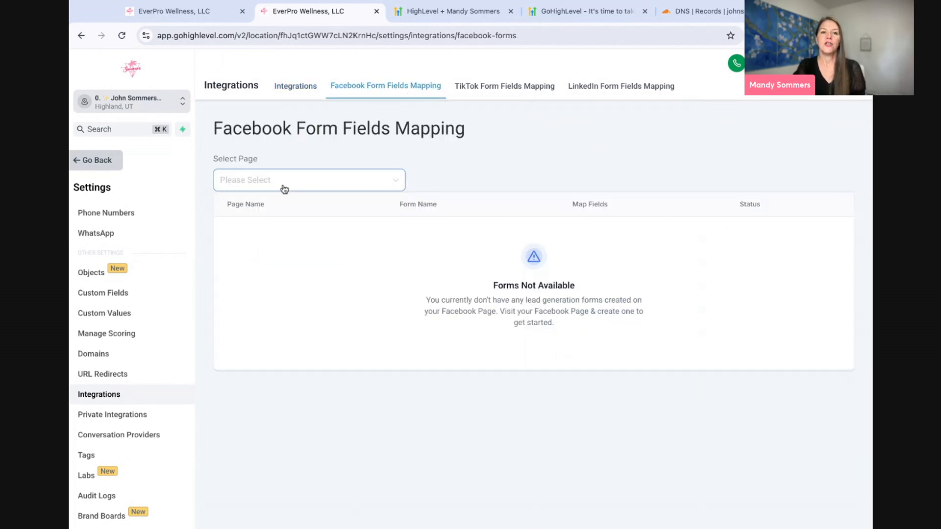
click(235, 182)
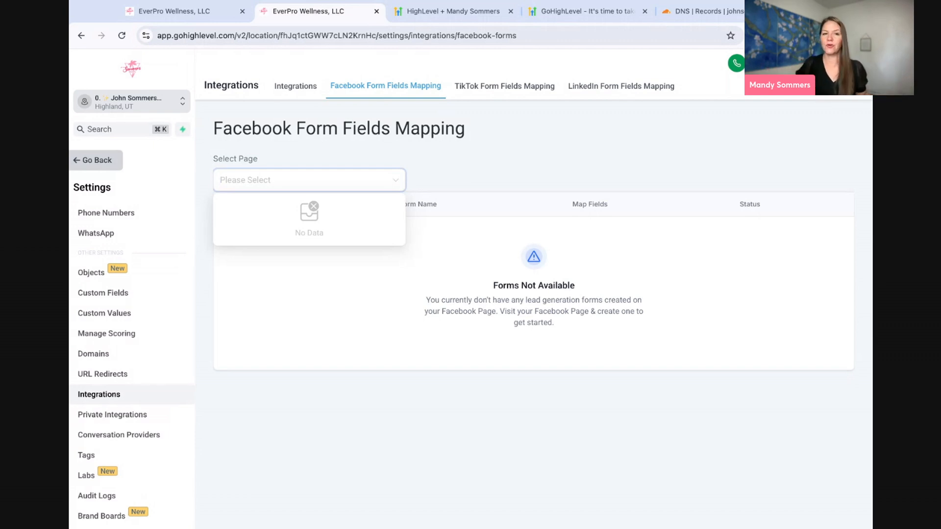
click(297, 90)
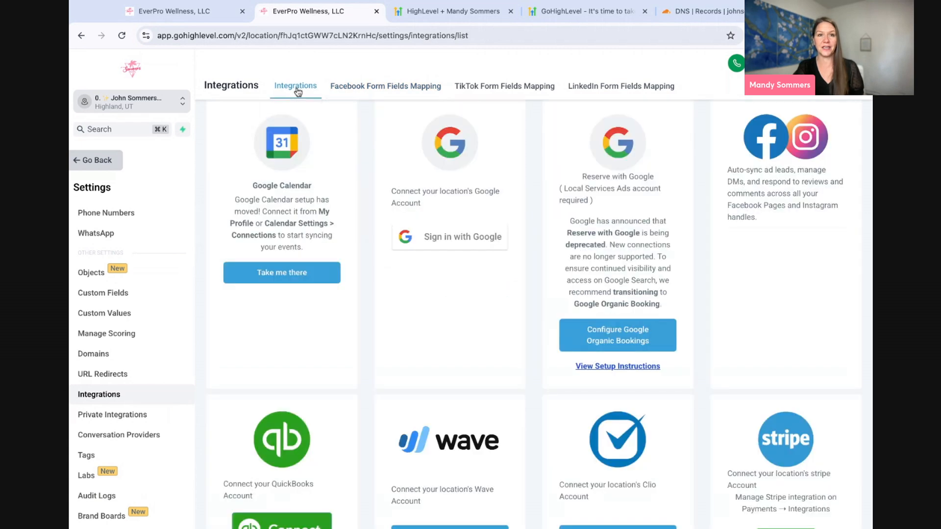